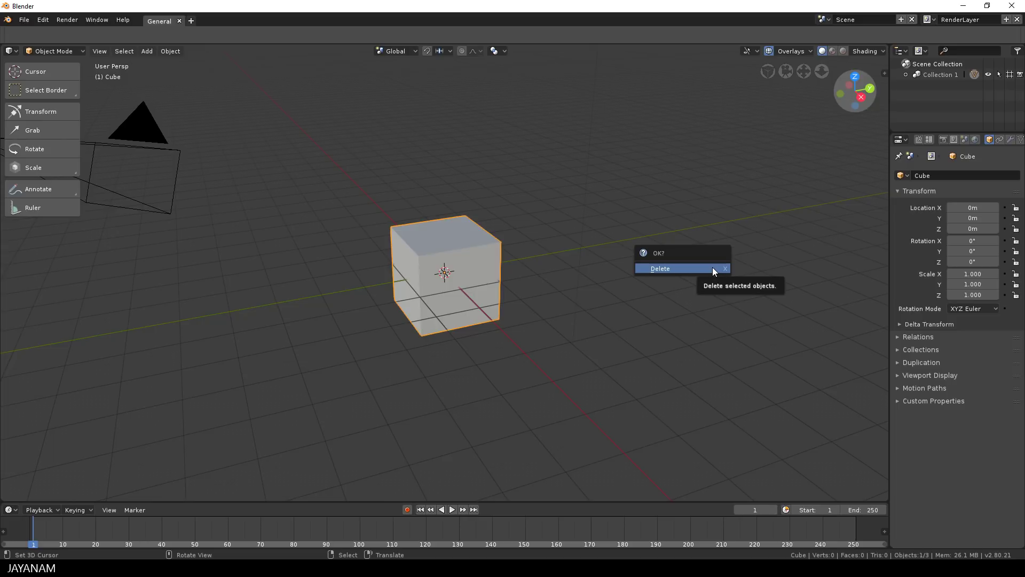
Step: Delete the default cube and set the viewport to the right orthographic view
left_click(713, 269)
key("KP_5")
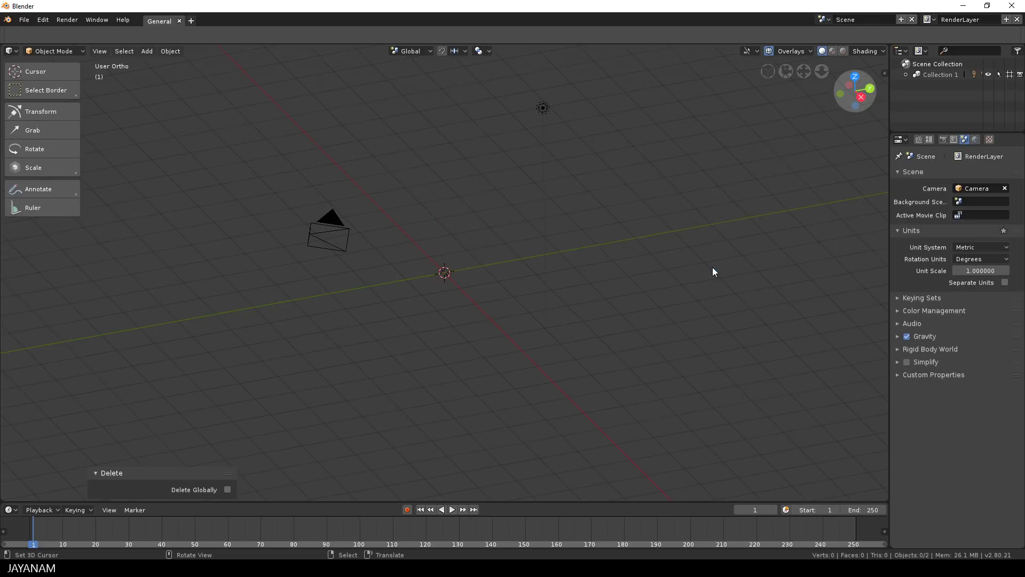
key("KP_3")
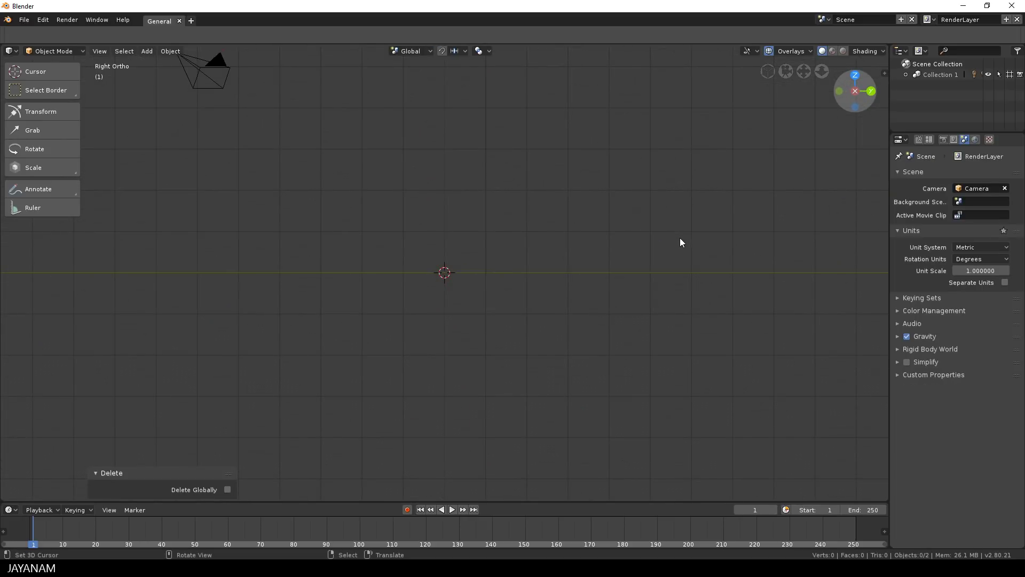
scroll(652, 256, "down", 1)
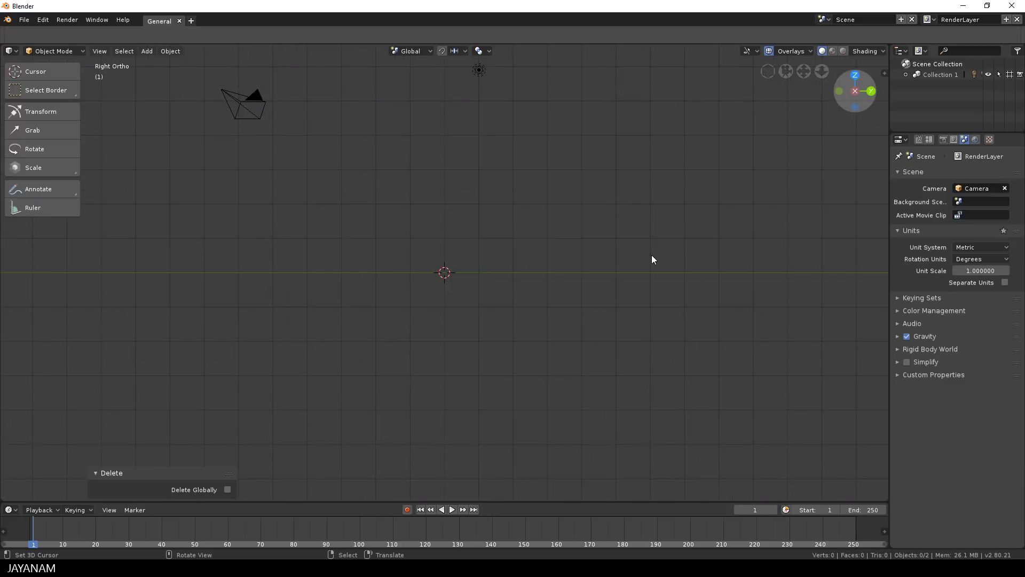
Step: Add a Grease Pencil monkey at the origin and move it up about 1.46 m along the Z axis
key("shift+a")
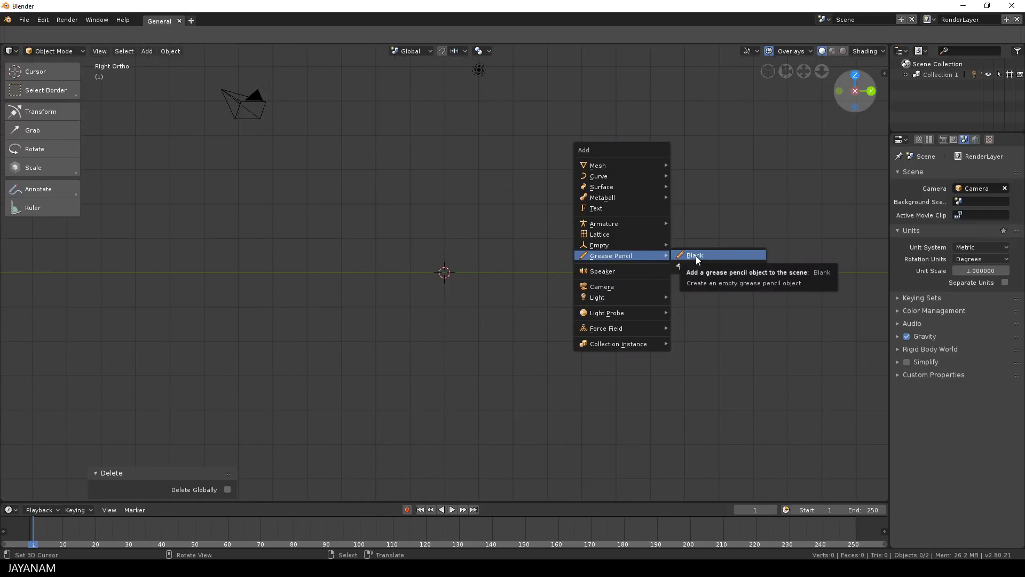
left_click(707, 265)
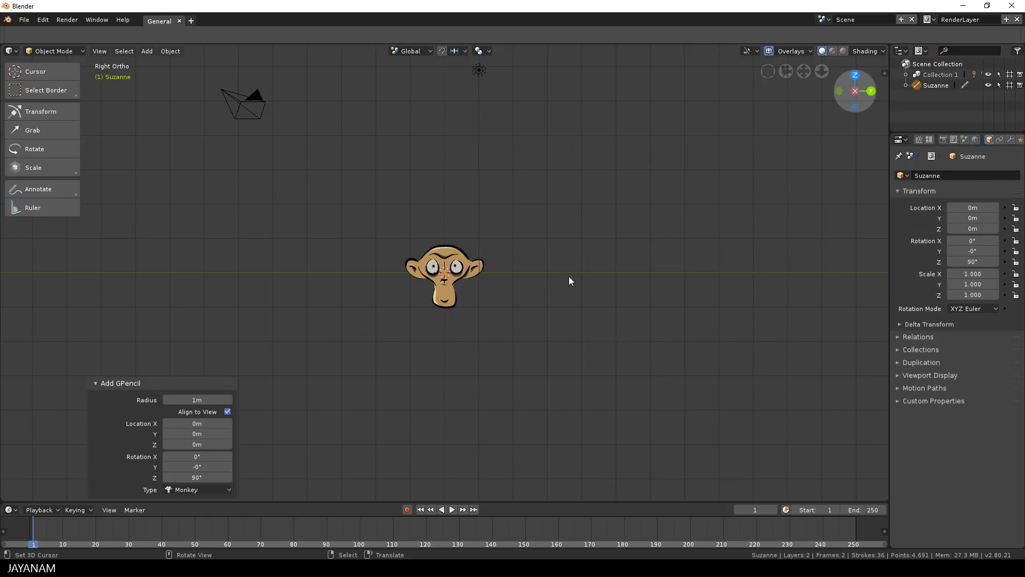
scroll(568, 281, "up", 5)
key("g")
key("z")
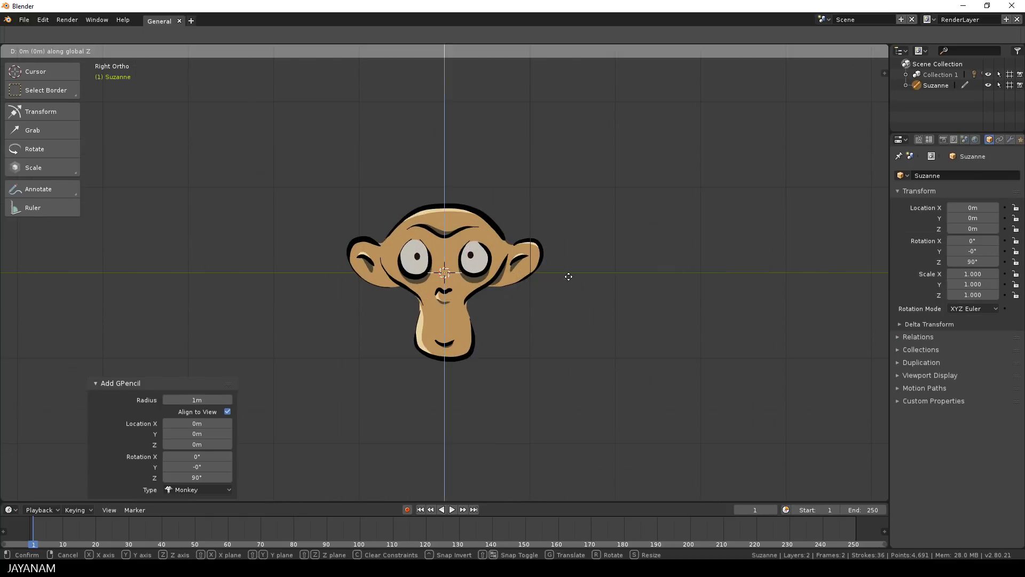
left_click(569, 154)
scroll(572, 246, "down", 2)
scroll(572, 253, "up", 2)
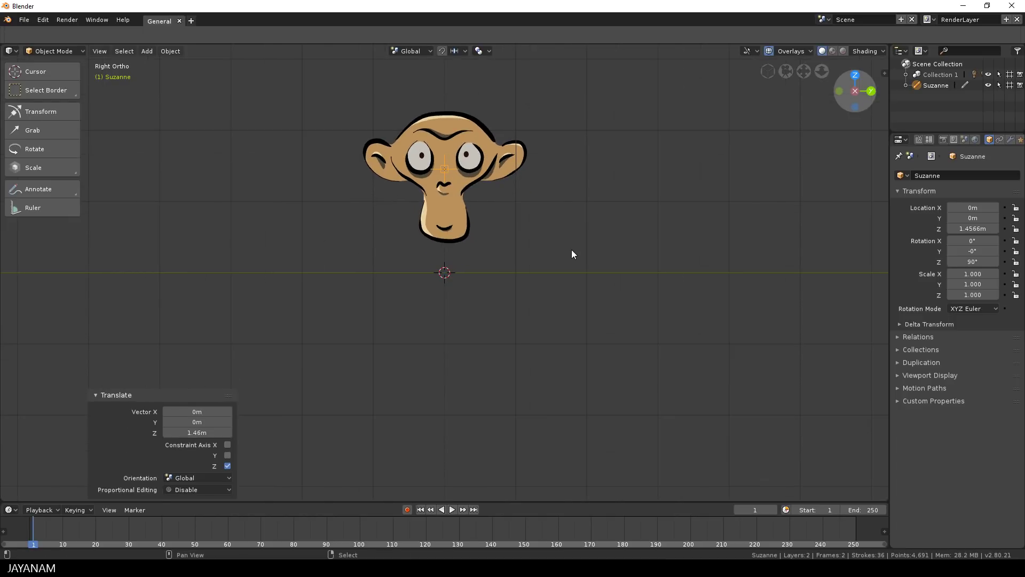
scroll(576, 300, "up", 1)
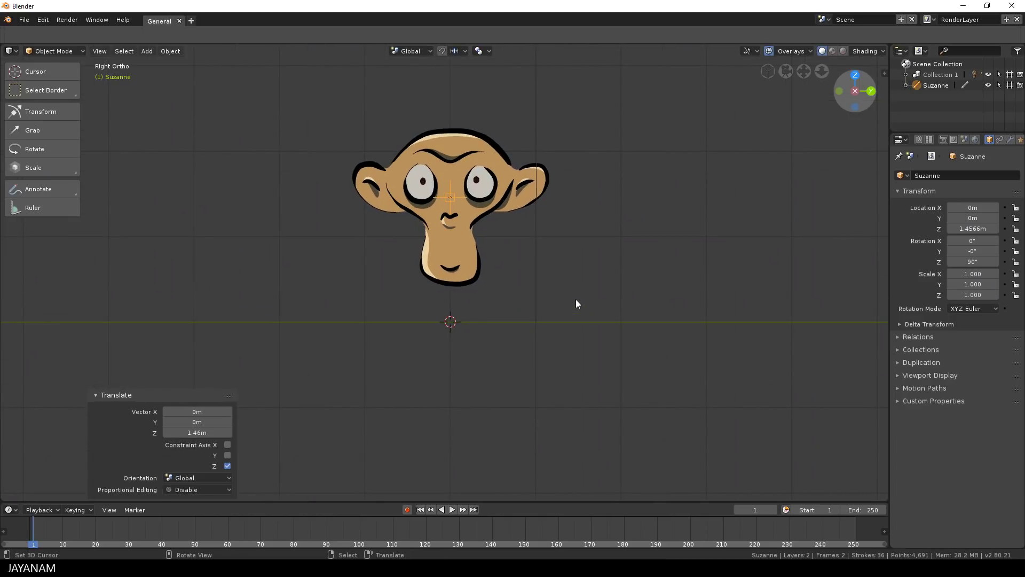
scroll(985, 140, "down", 2)
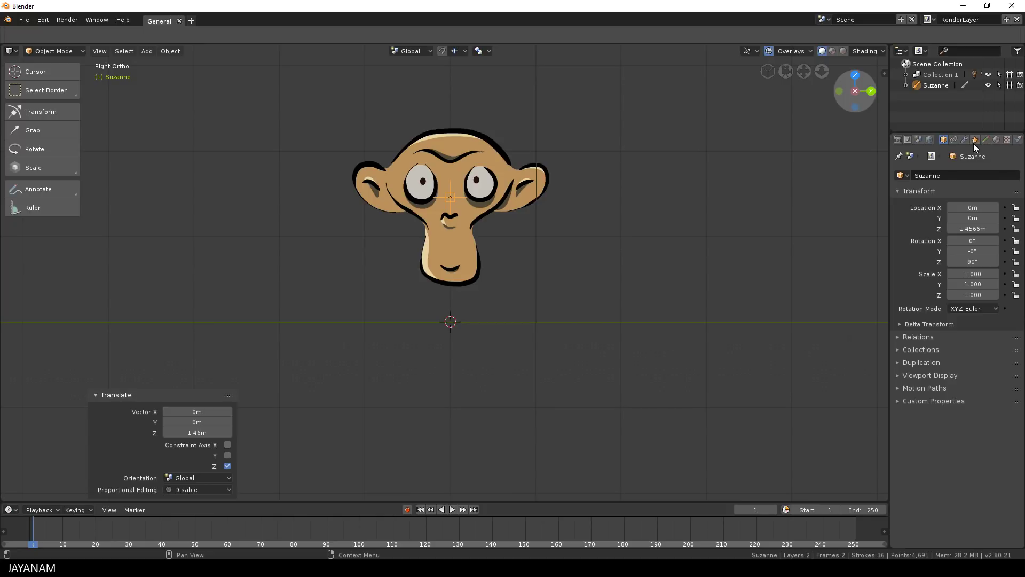
Step: Examine the monkey's Colors and Lines layers and the stroke and fill settings of its skin materials
left_click(985, 139)
left_click(922, 210)
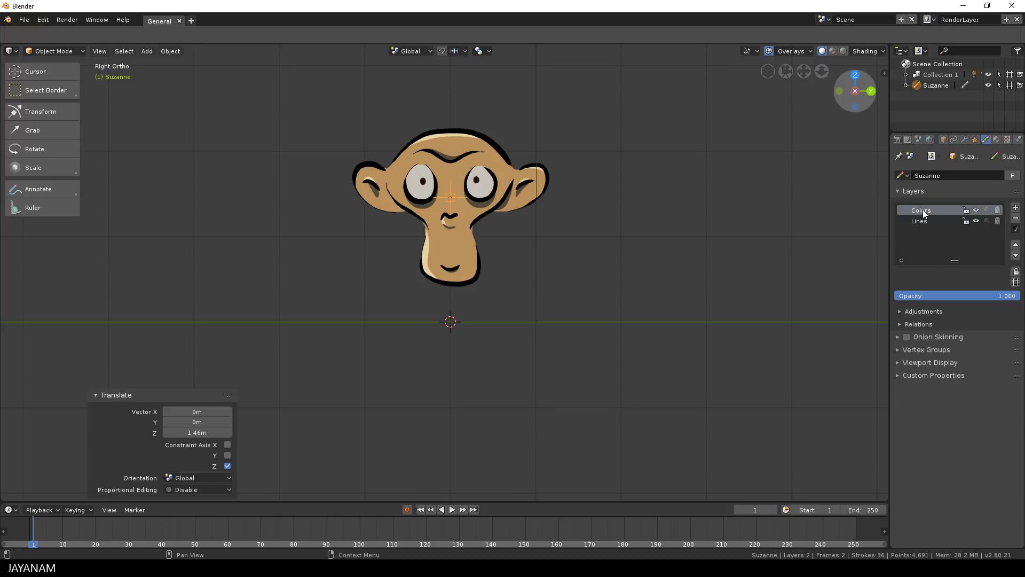
left_click(924, 220)
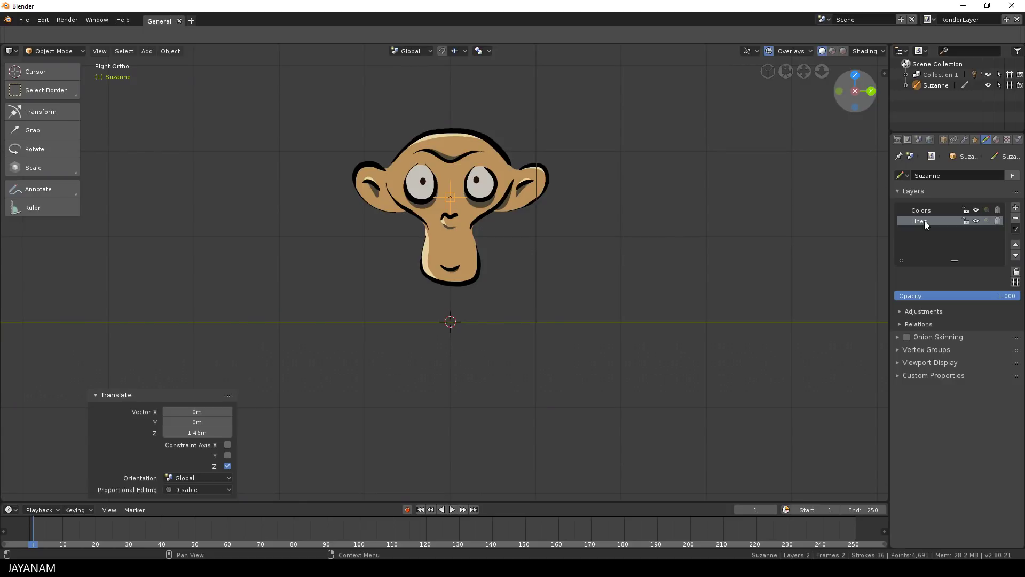
left_click(996, 139)
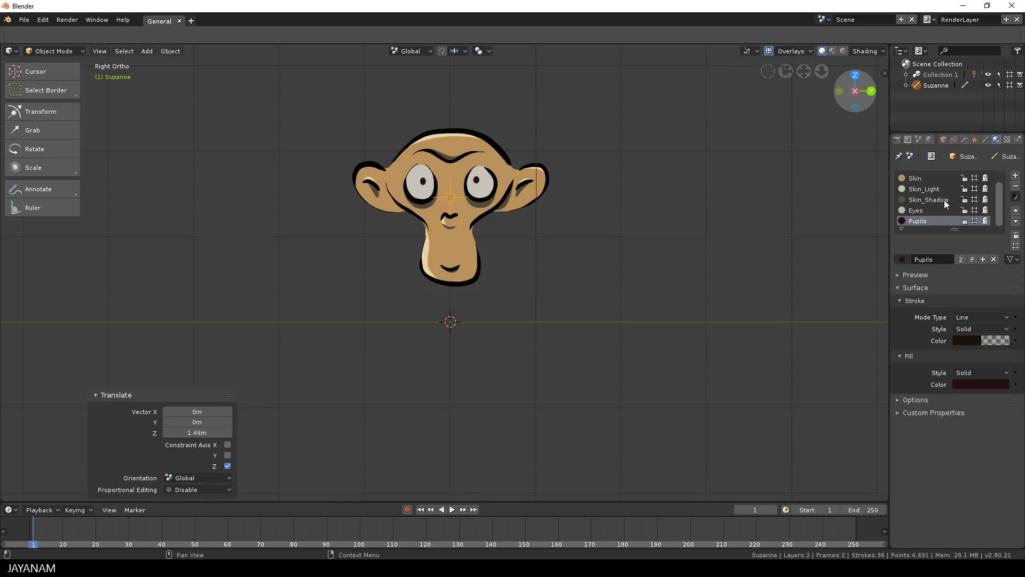
scroll(942, 198, "up", 1)
left_click(912, 177)
left_click(917, 190)
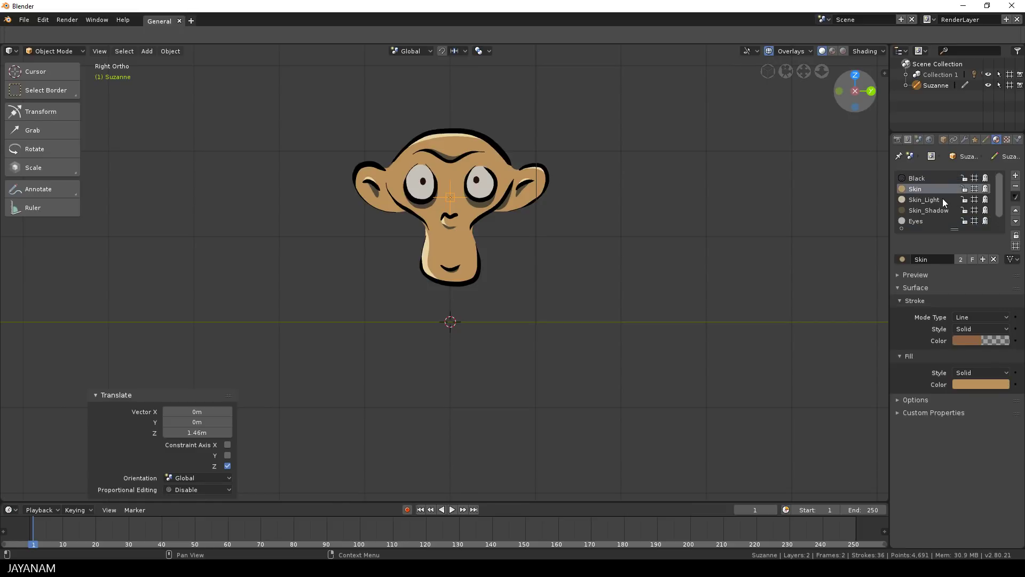
left_click(943, 198)
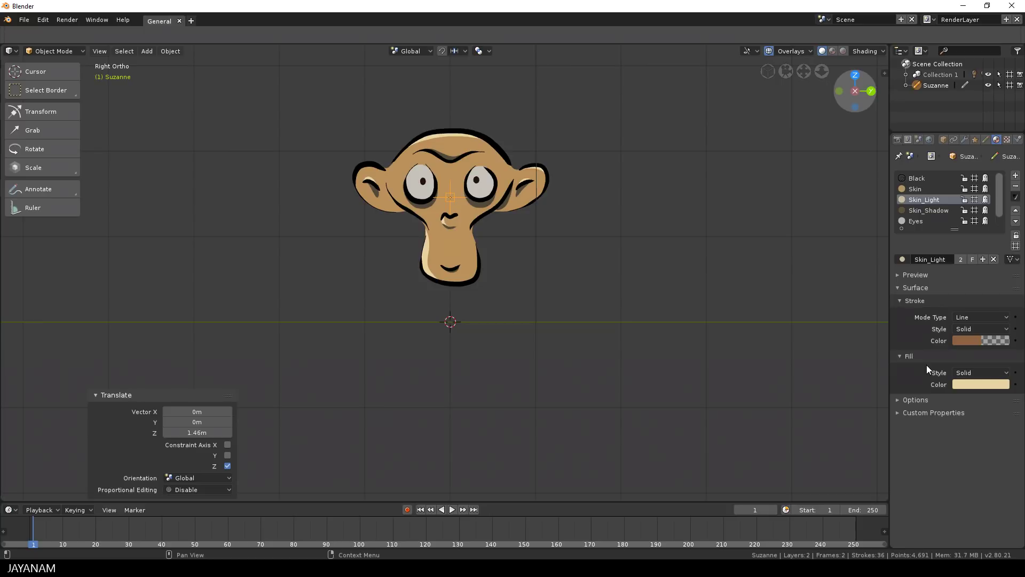
Step: Enter Sculpt Mode and thicken the outline along the top of the monkey's head with the Thickness brush
key("ctrl+Tab")
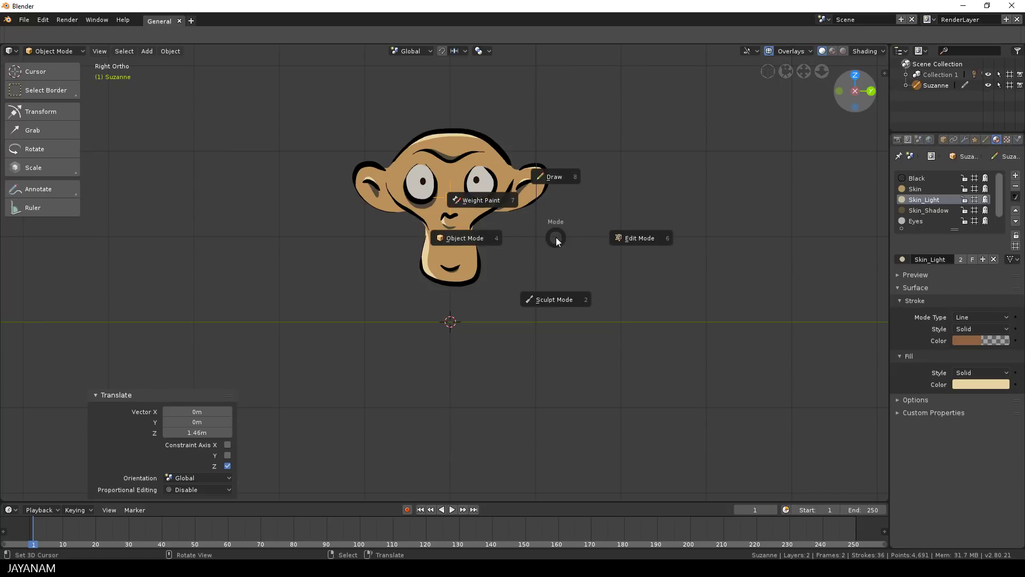
left_click(561, 300)
scroll(589, 236, "up", 4)
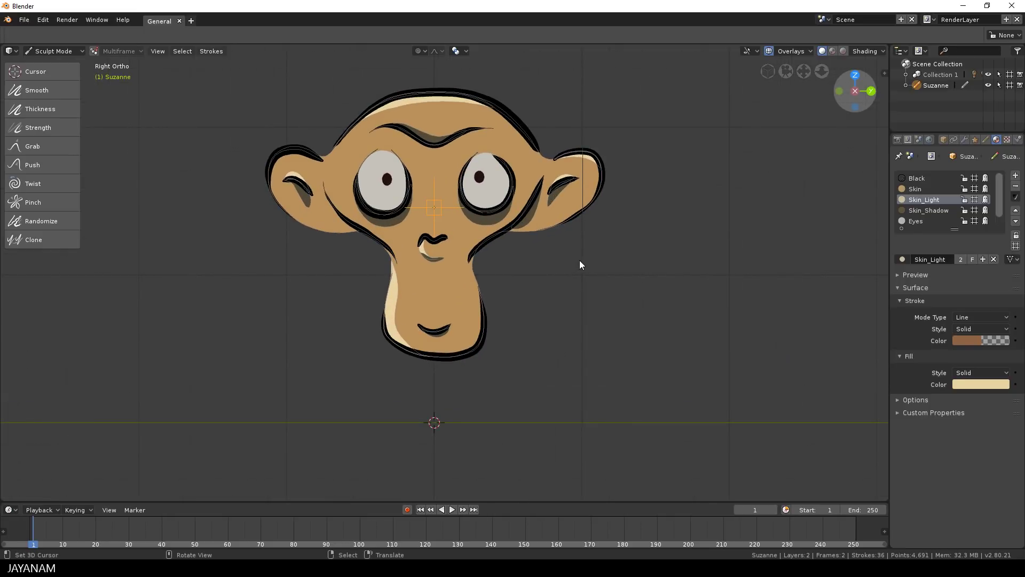
left_click(35, 110)
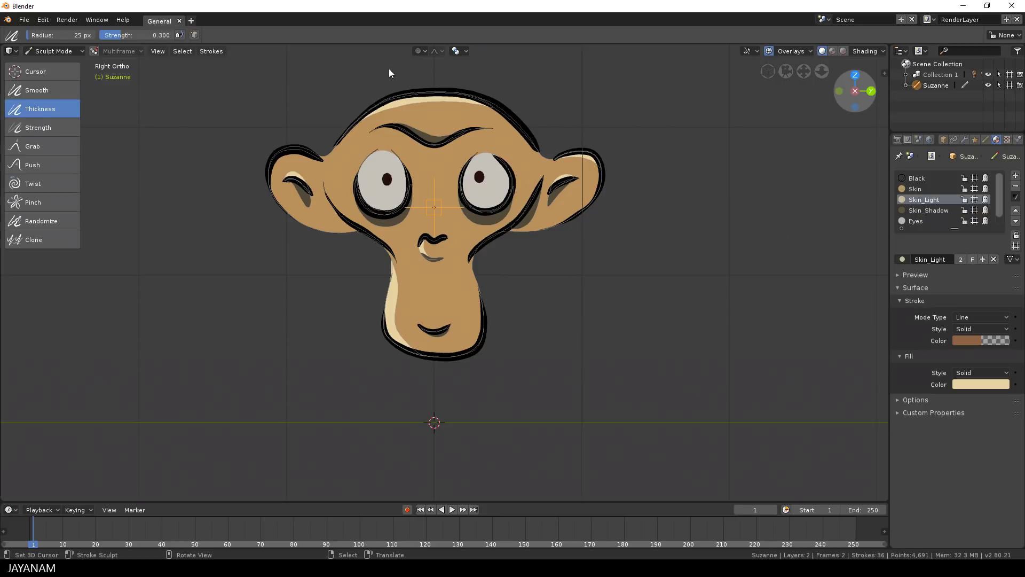
mouse_move(371, 98)
left_mouse_down()
mouse_move(434, 95)
mouse_move(406, 95)
mouse_move(503, 110)
mouse_move(412, 96)
mouse_move(484, 101)
mouse_move(532, 118)
mouse_move(502, 107)
left_mouse_up()
left_click_drag(409, 80, 485, 73)
Step: Pull the thickened outline at the upper right of the head with the Grab brush and return to Object Mode
left_click(53, 146)
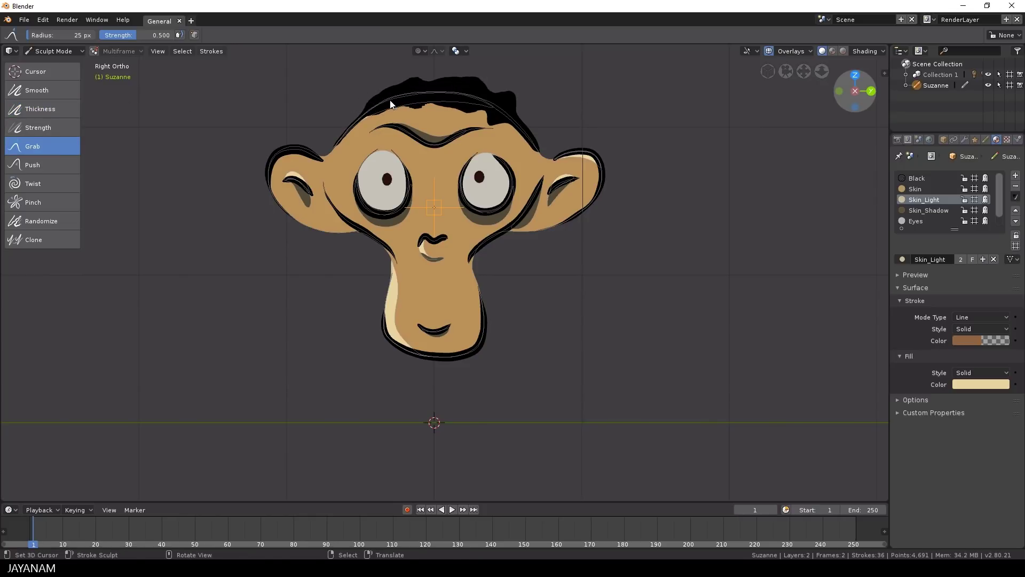
mouse_move(499, 110)
left_mouse_down()
mouse_move(531, 115)
mouse_move(526, 125)
left_mouse_up()
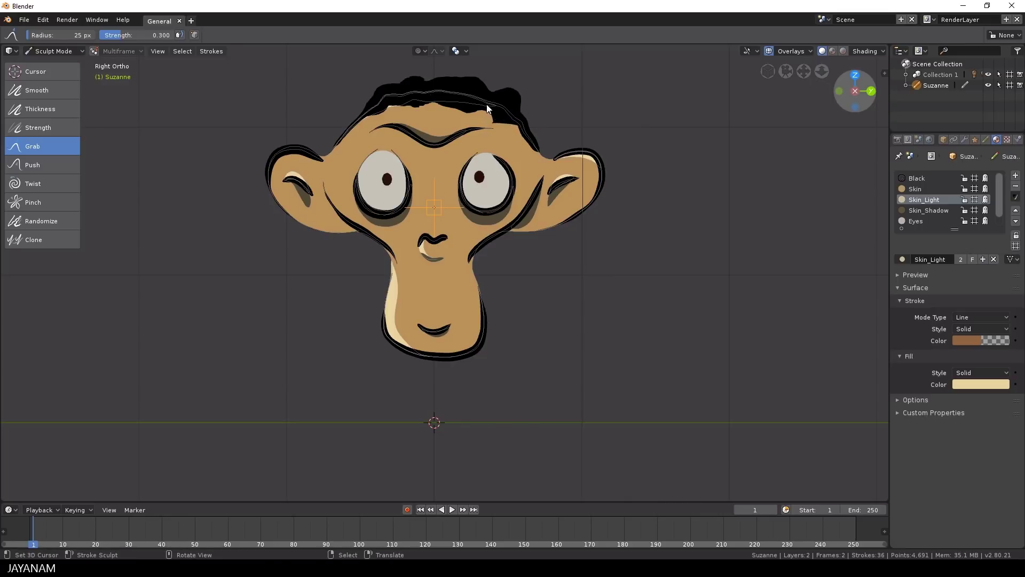
scroll(562, 155, "down", 1)
key("ctrl+Tab")
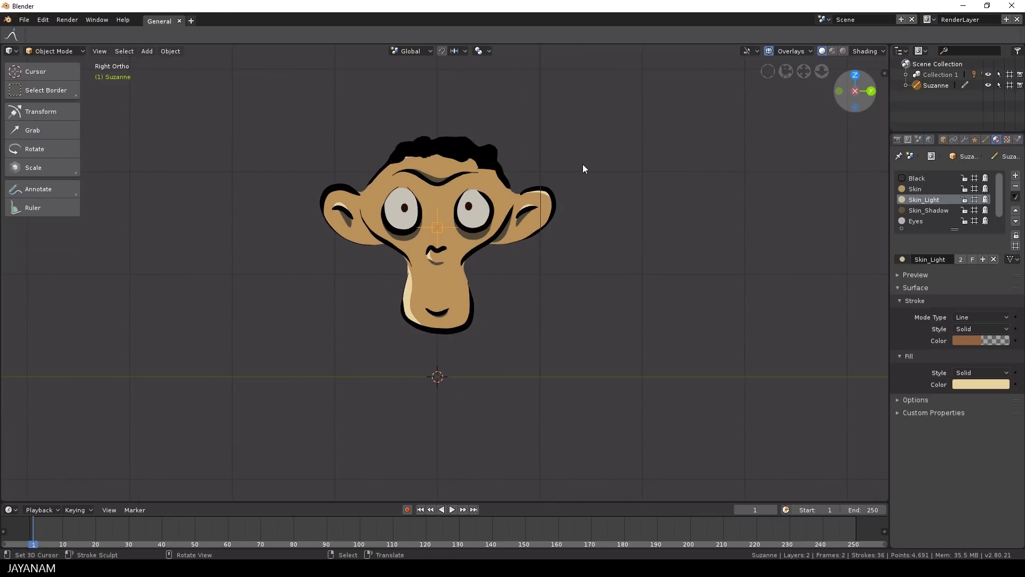
Step: Switch the monkey to Draw mode to view the drawing brushes and return to Object Mode
key("ctrl+Tab")
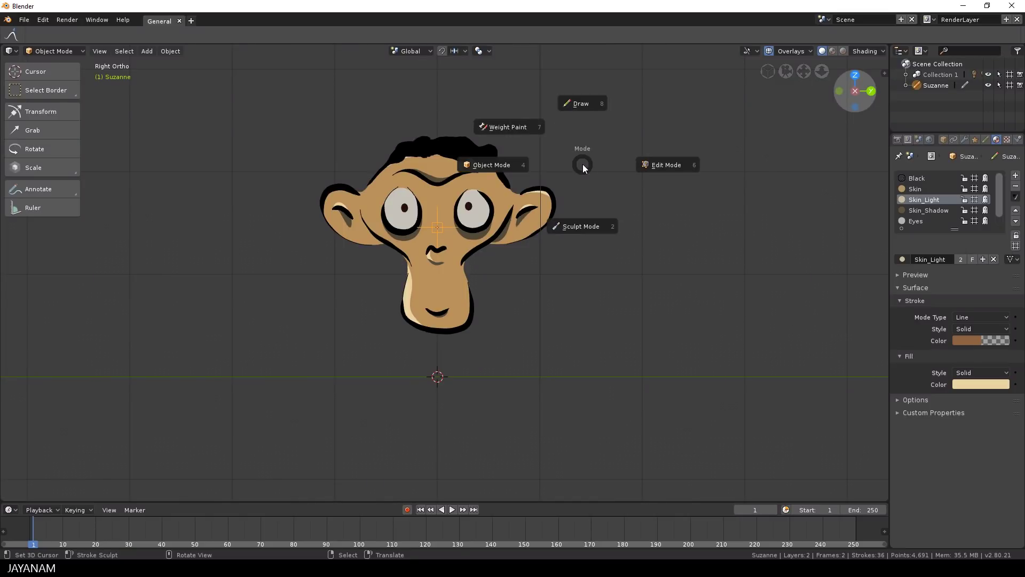
left_click(586, 115)
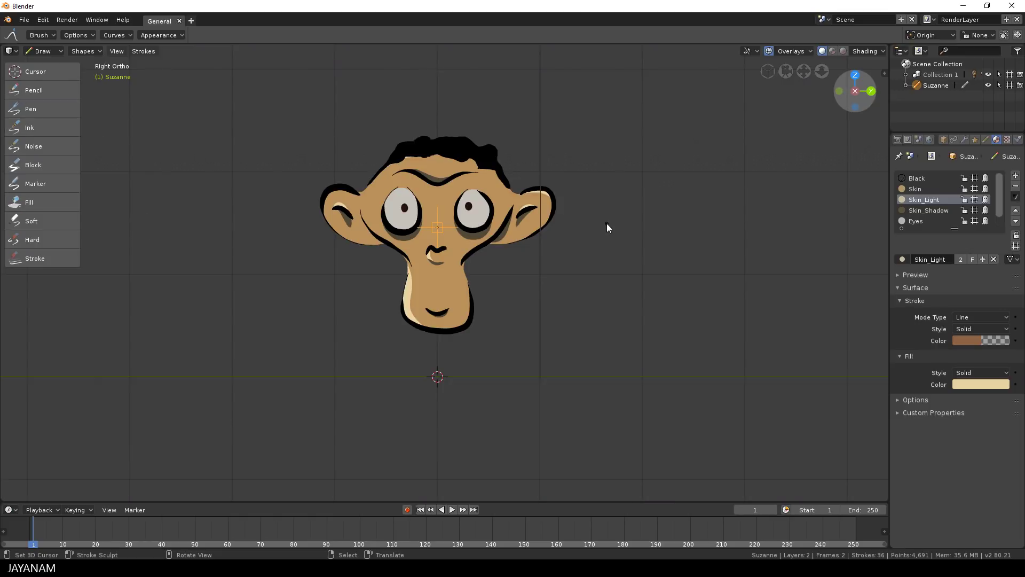
key("ctrl+Tab")
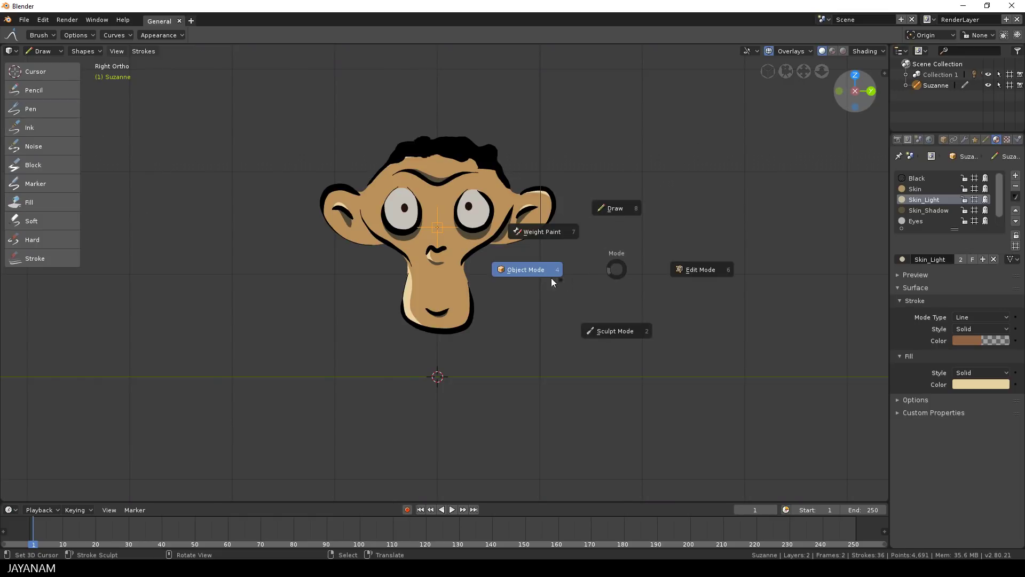
left_click(539, 276)
Step: Add a blank Grease Pencil object at the 3D cursor
key("shift+a")
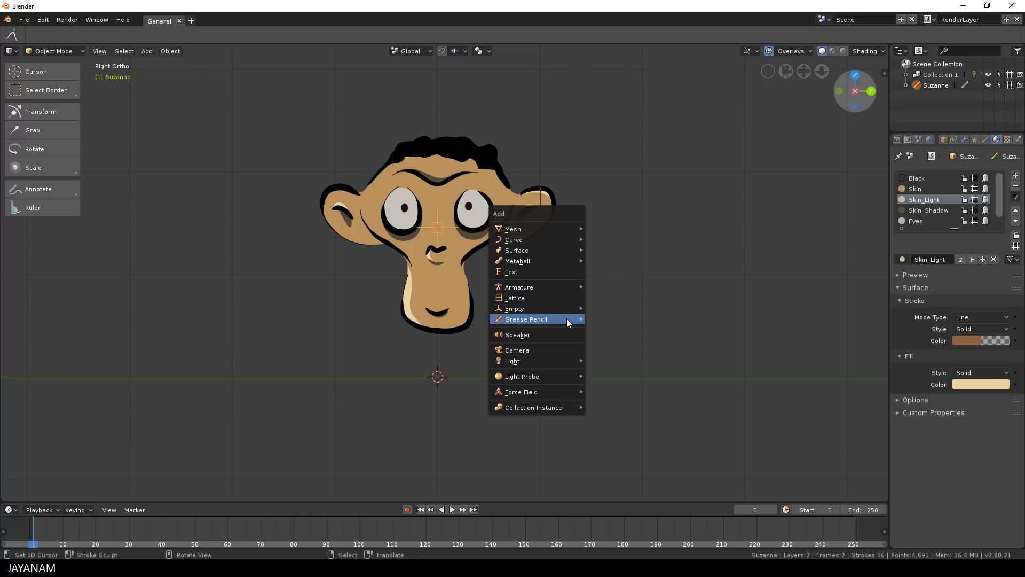
mouse_move(566, 319)
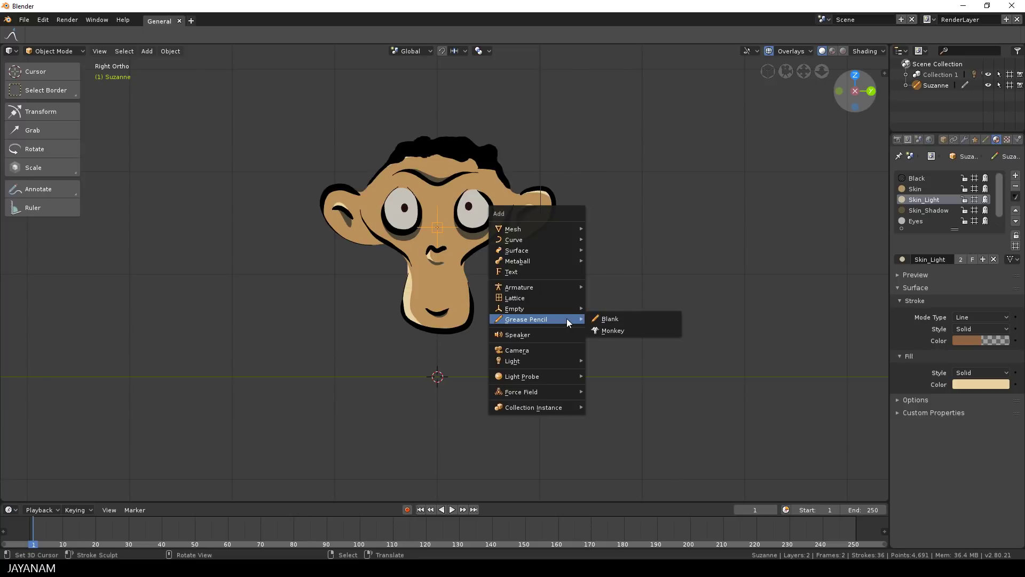
left_click(623, 318)
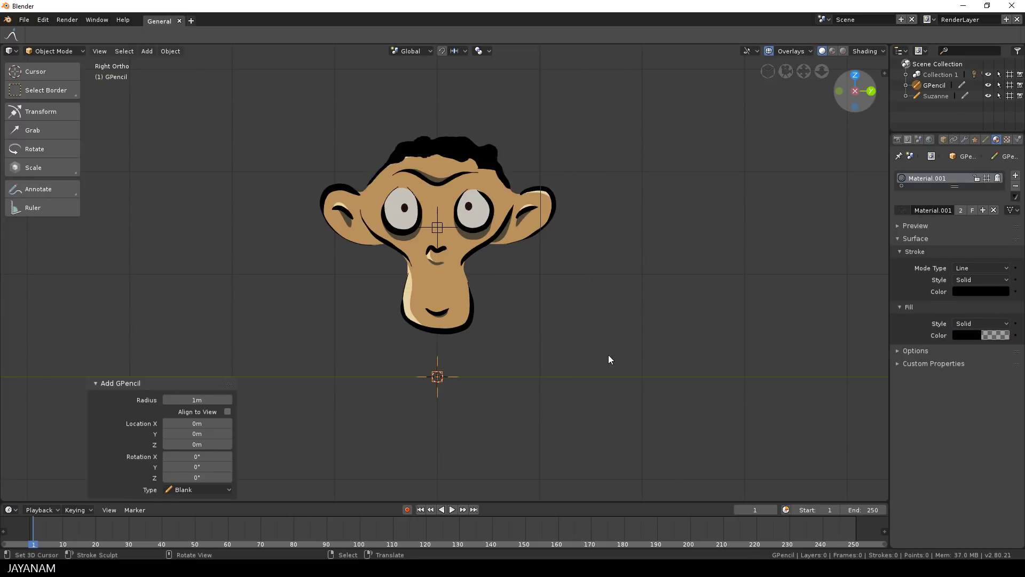
Step: Remove the blank object's default material slot and assign the existing Black material instead
left_click(1016, 186)
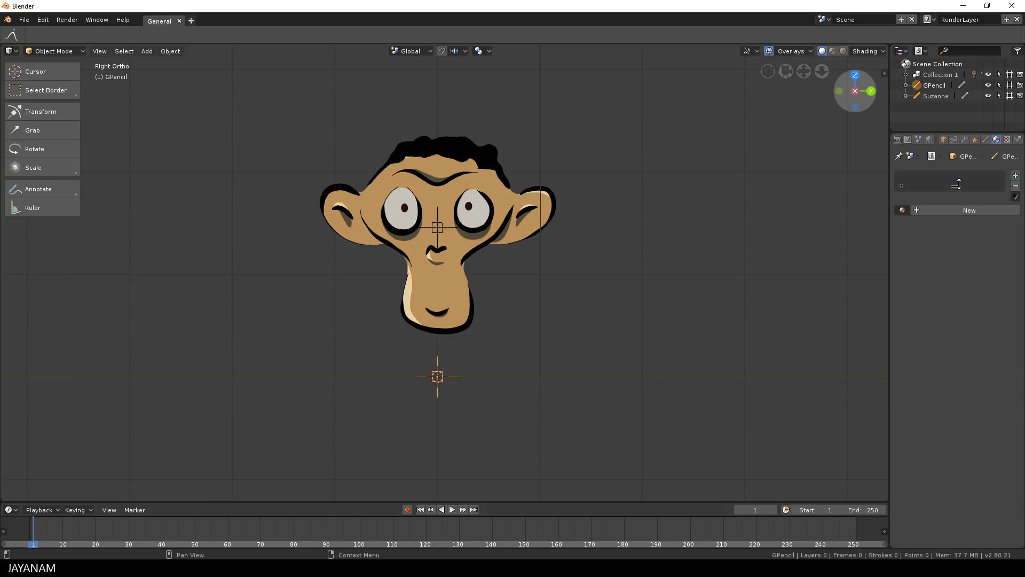
left_click_drag(955, 184, 955, 260)
left_click(901, 274)
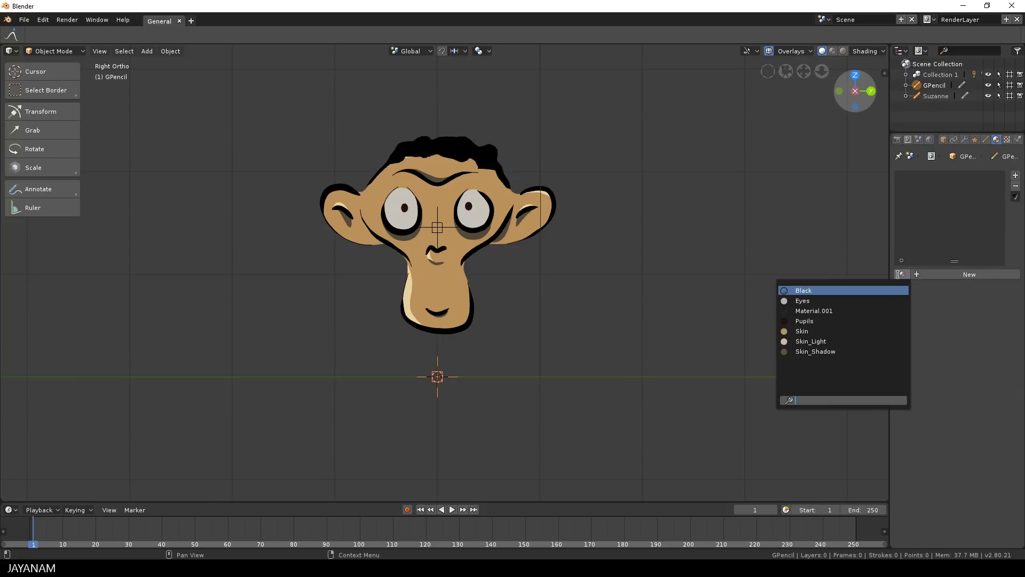
left_click(827, 291)
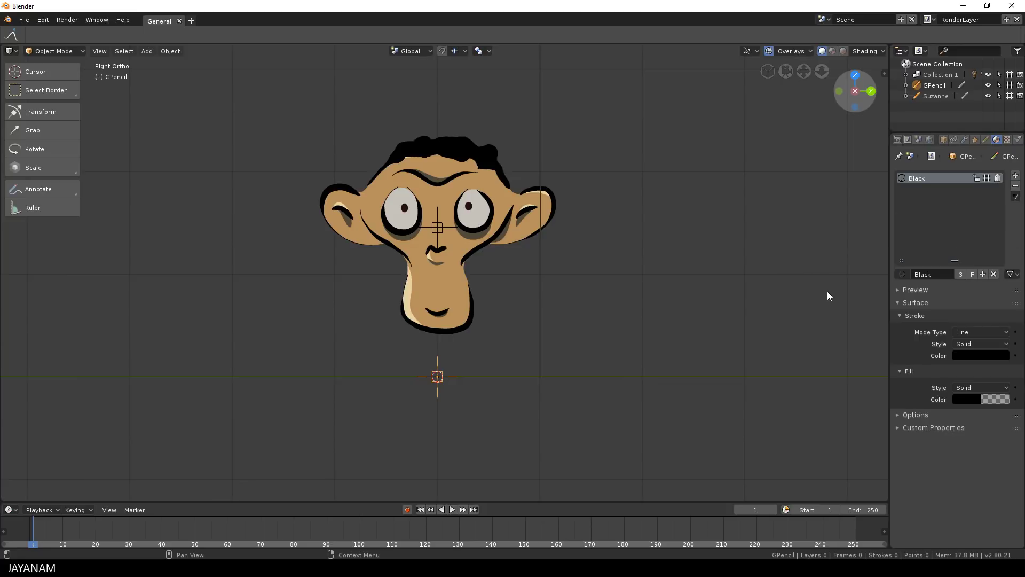
Step: Add a second material slot to the blank Grease Pencil object and assign the existing Skin material
left_click(1015, 175)
left_click(903, 273)
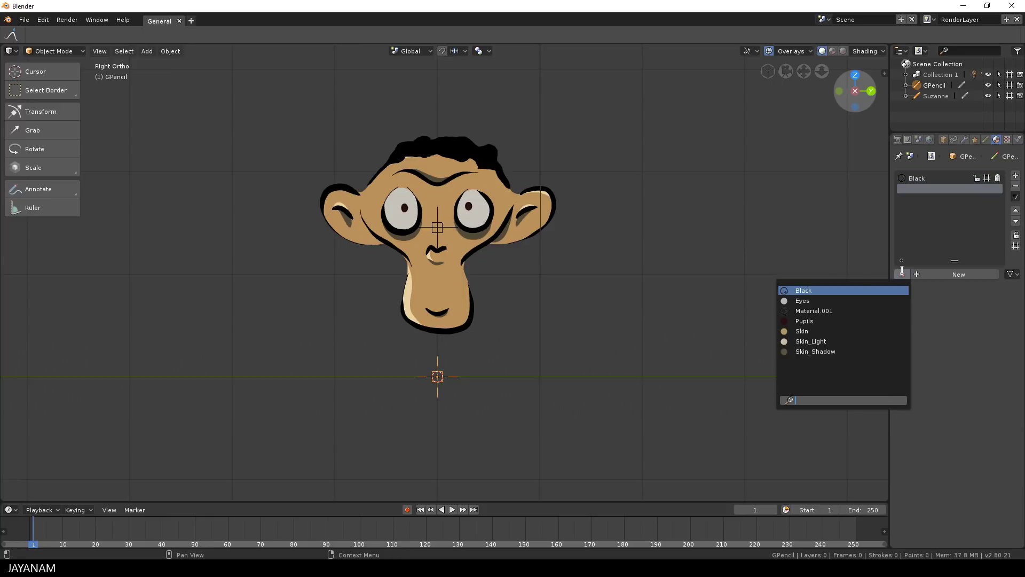
left_click(819, 332)
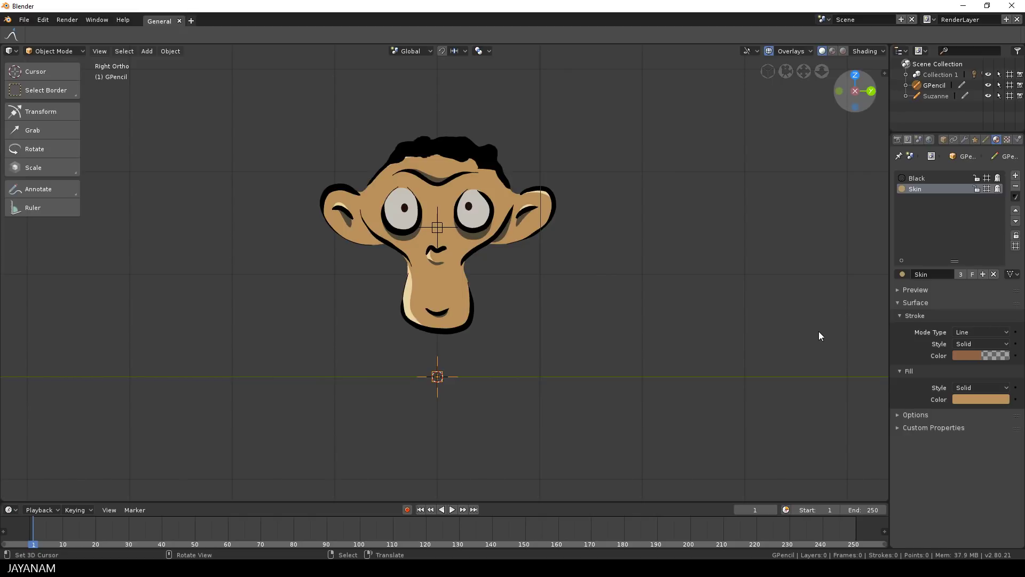
Step: Create a layer in the blank Grease Pencil object and rename its data block Neck
left_click(986, 138)
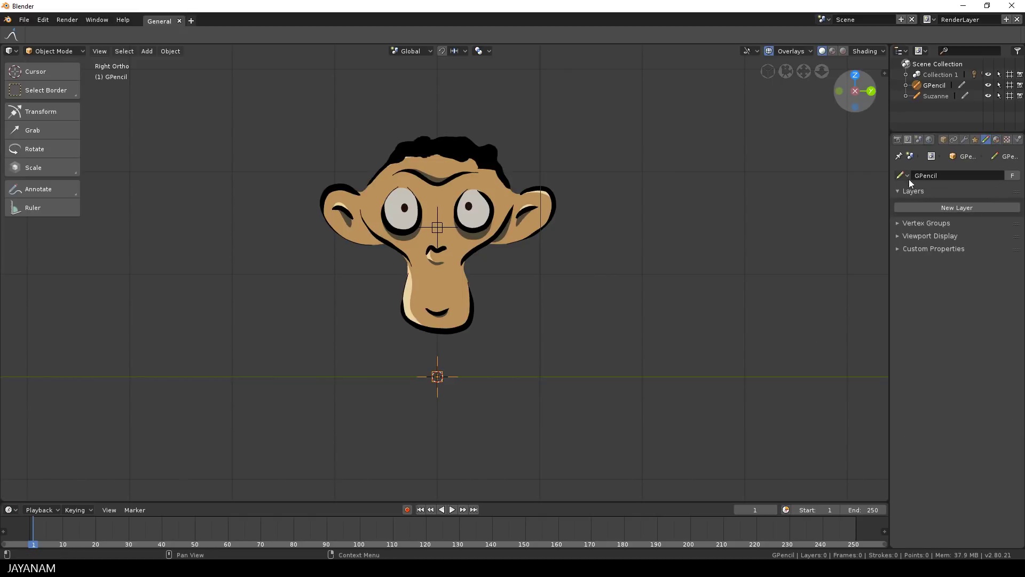
left_click(944, 207)
left_click(941, 174)
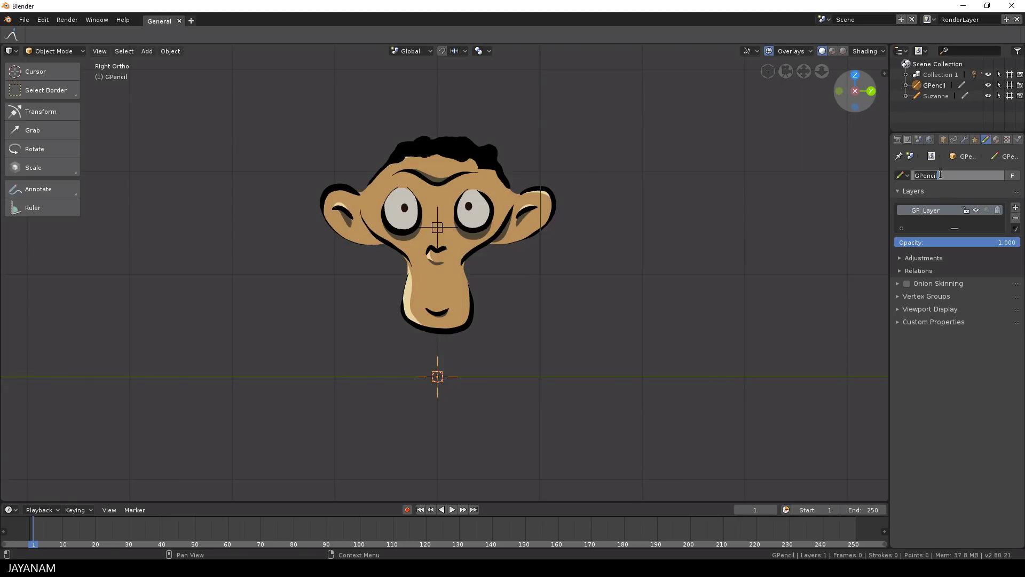
type("Neck")
key("Return")
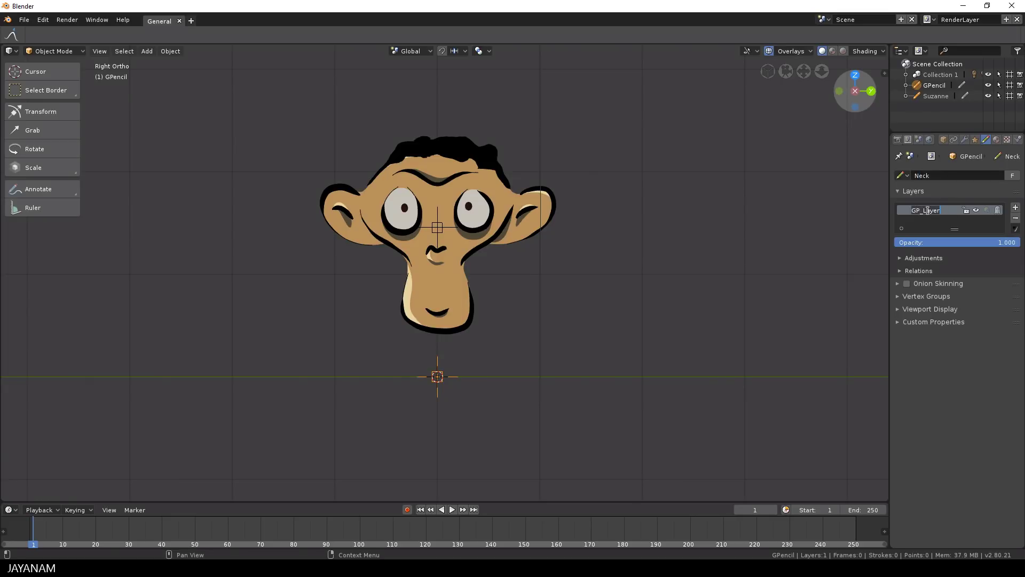
Step: Rename the first layer Lines and add a second layer
type("Lines")
left_click(1015, 208)
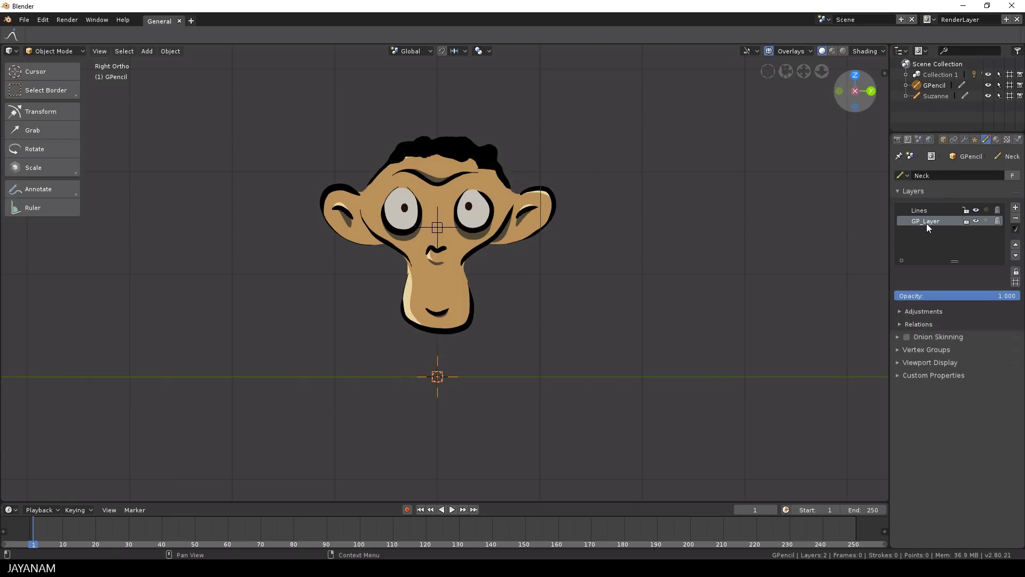
Step: Rename the second layer of the Neck data block Colors and make the Lines layer active
double_click(927, 224)
type("Colors")
left_click(921, 211)
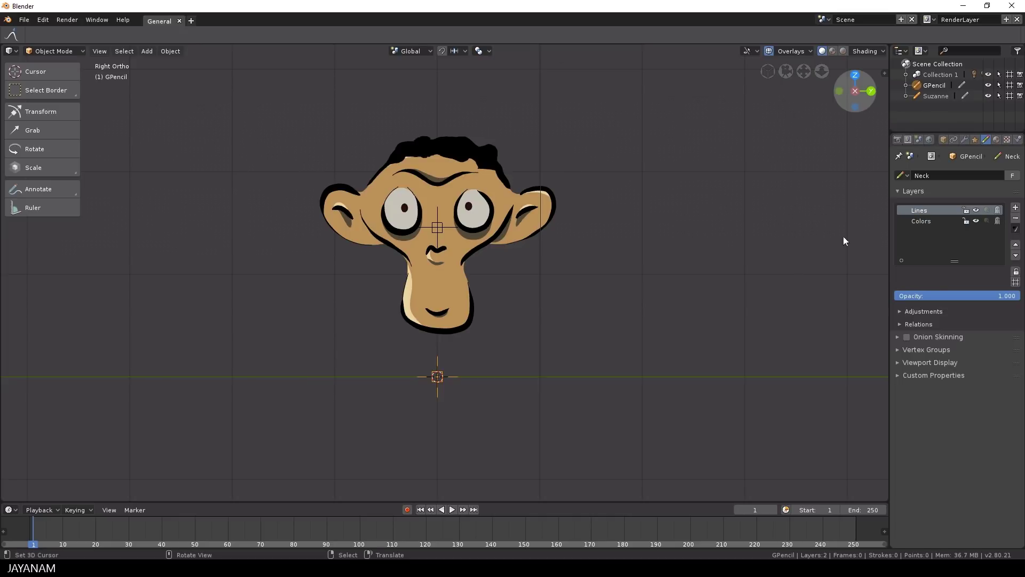
Step: Draw the neck outline below the monkey's chin down to the origin, using the Pen brush with the Black material
key("ctrl+Tab")
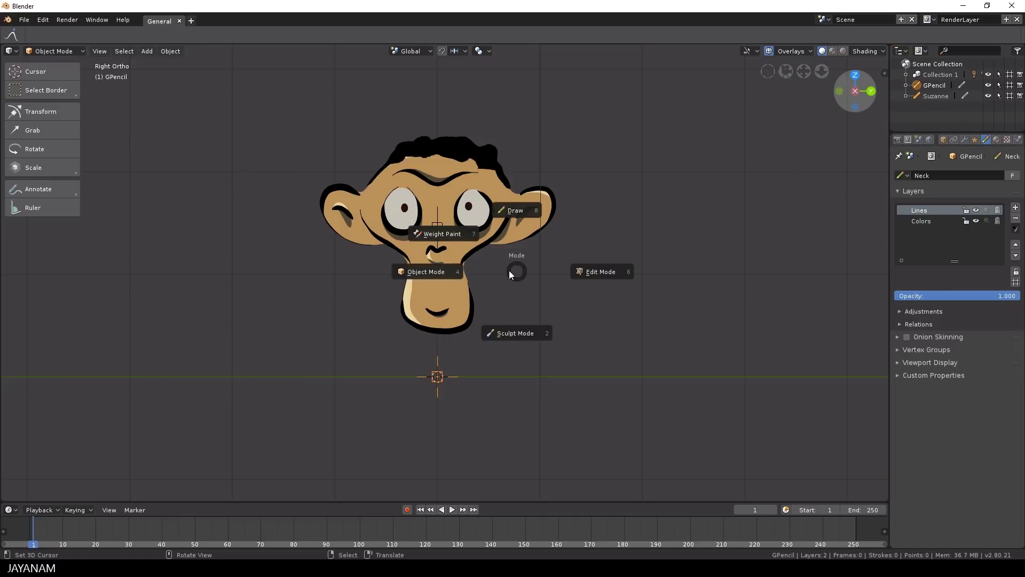
left_click(510, 211)
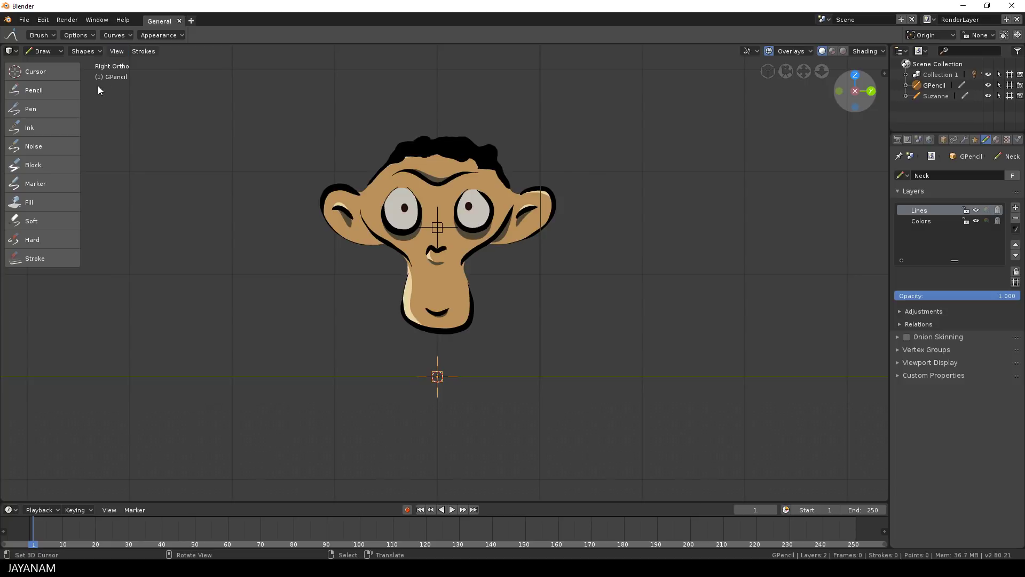
left_click(36, 107)
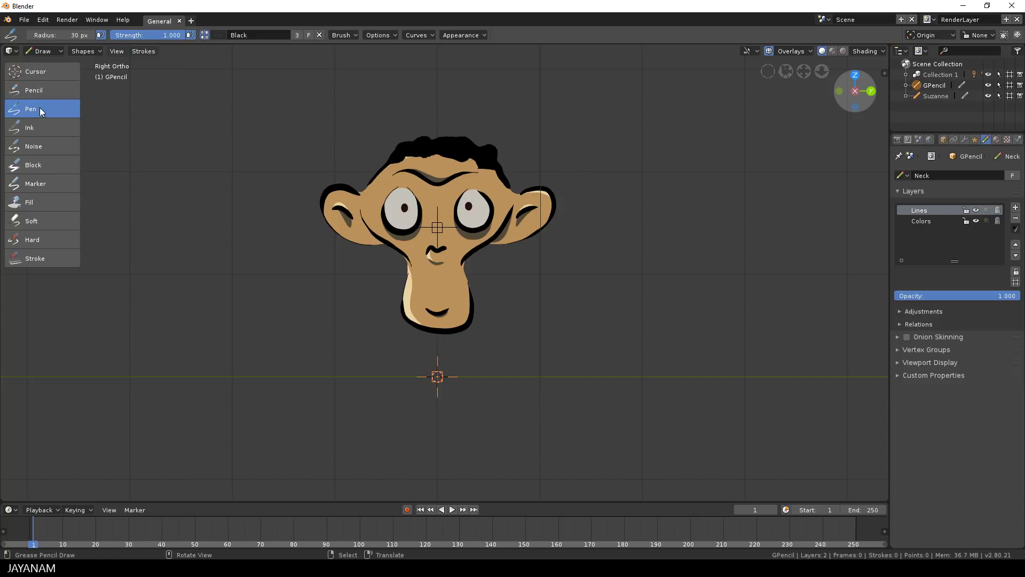
left_click(219, 36)
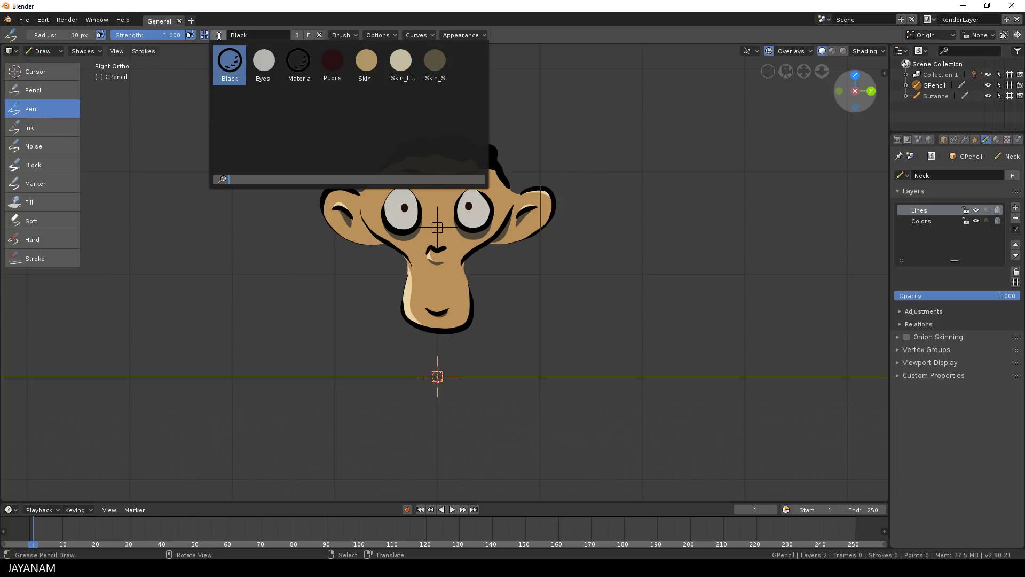
left_click(219, 35)
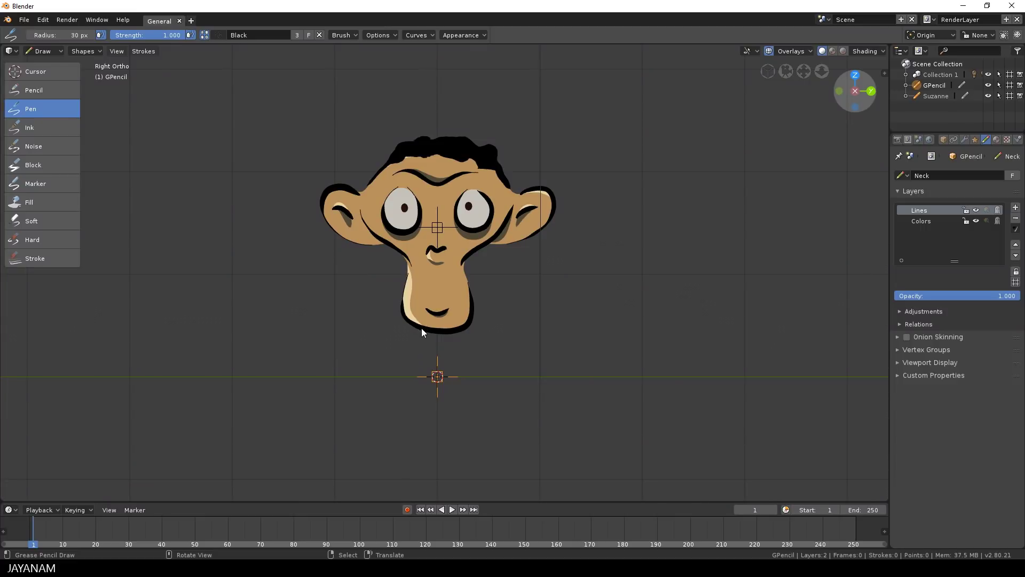
mouse_move(422, 330)
left_mouse_down()
mouse_move(418, 362)
mouse_move(462, 378)
mouse_move(457, 328)
left_mouse_up()
scroll(565, 359, "up", 3)
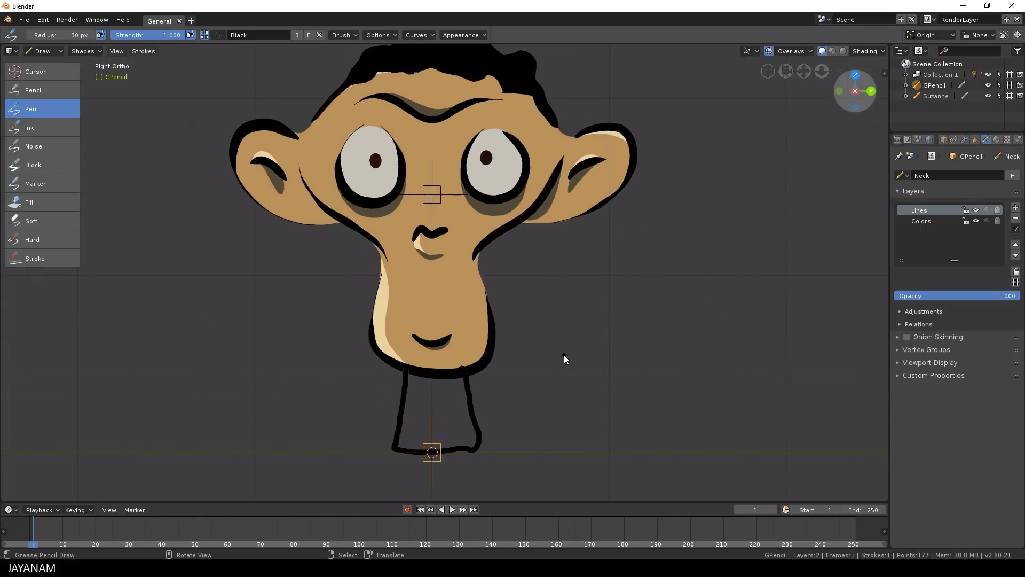
Step: Return to Object Mode and move the neck object about 1.74 cm down along the Z axis
scroll(562, 354, "down", 1)
scroll(558, 358, "down", 2)
key("ctrl+Tab")
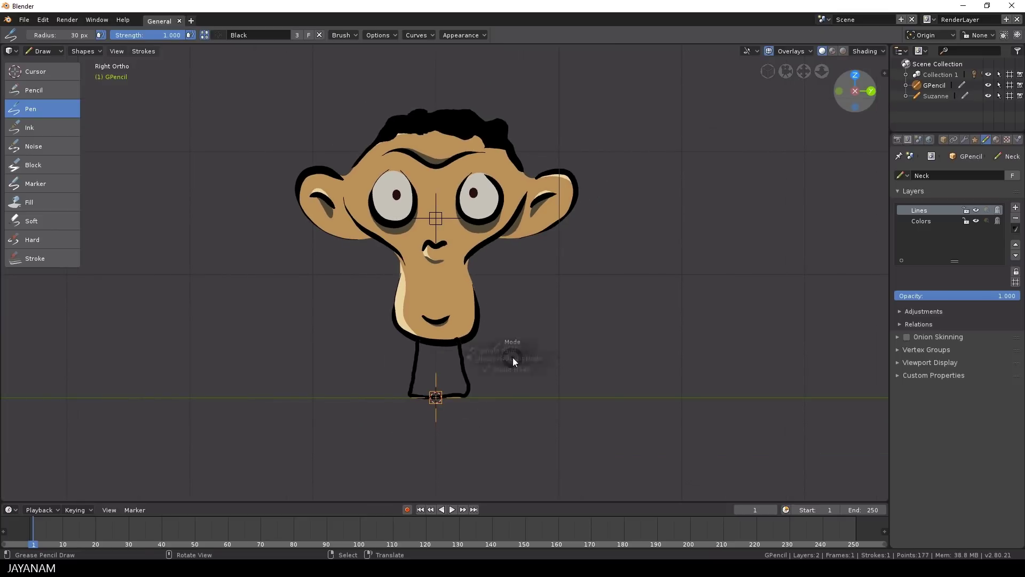
left_click(501, 376)
key("g")
key("z")
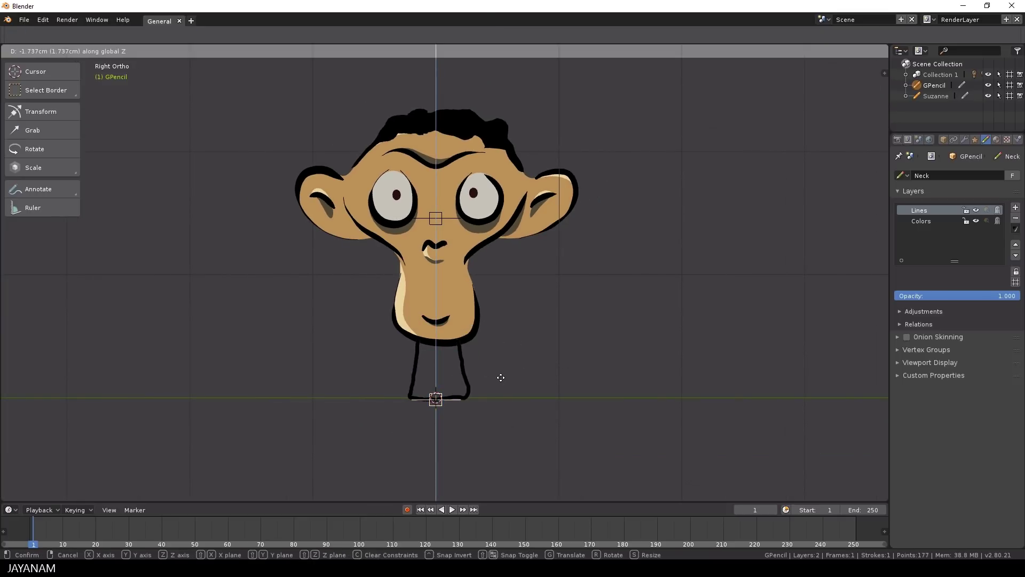
left_click(501, 378)
Step: Even out the neck outline's lower edge in Sculpt Mode with the Push brush at a 50 px radius
scroll(534, 314, "up", 5)
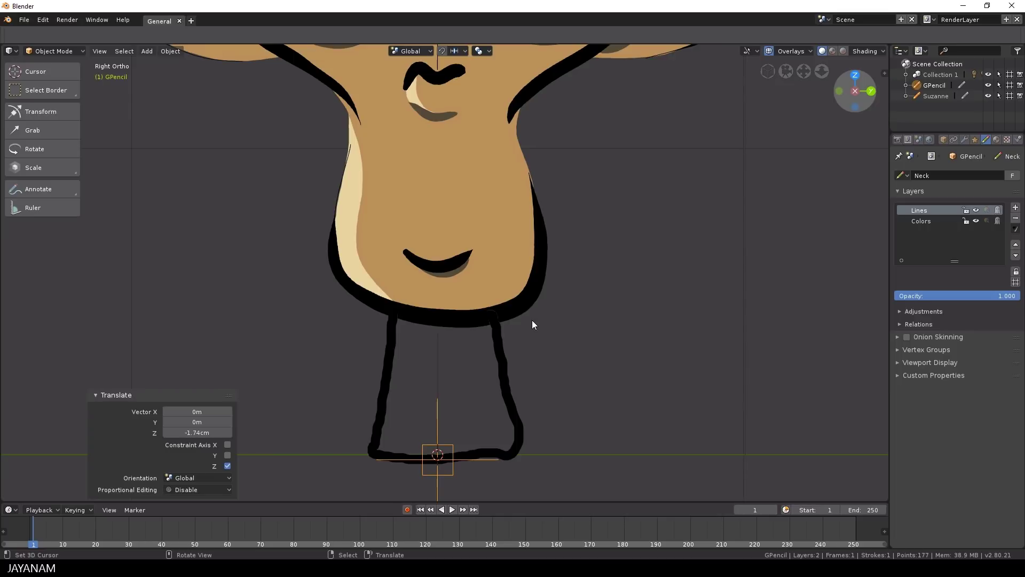
key("ctrl+Tab")
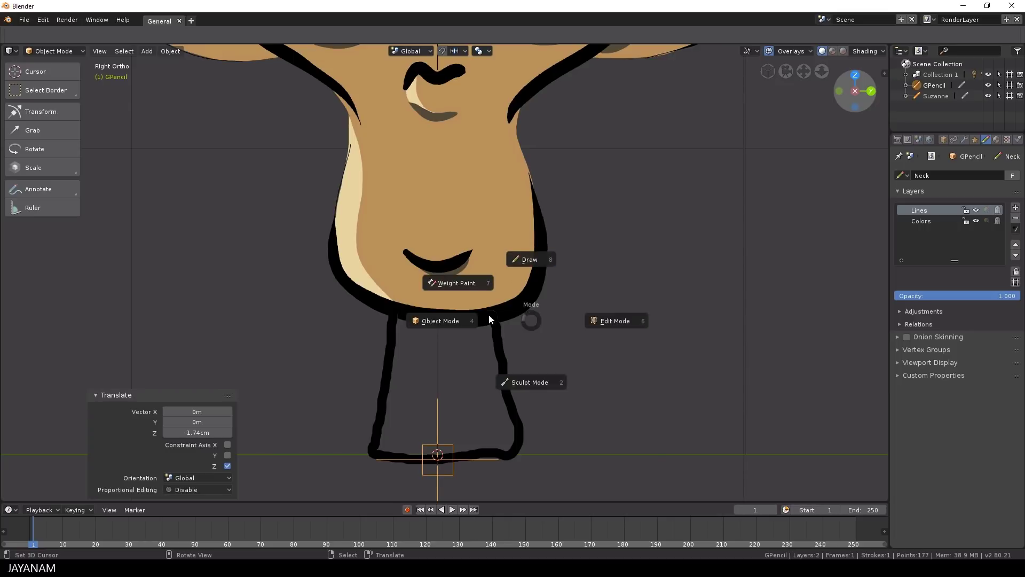
left_click(535, 383)
scroll(486, 453, "down", 1)
left_click(32, 164)
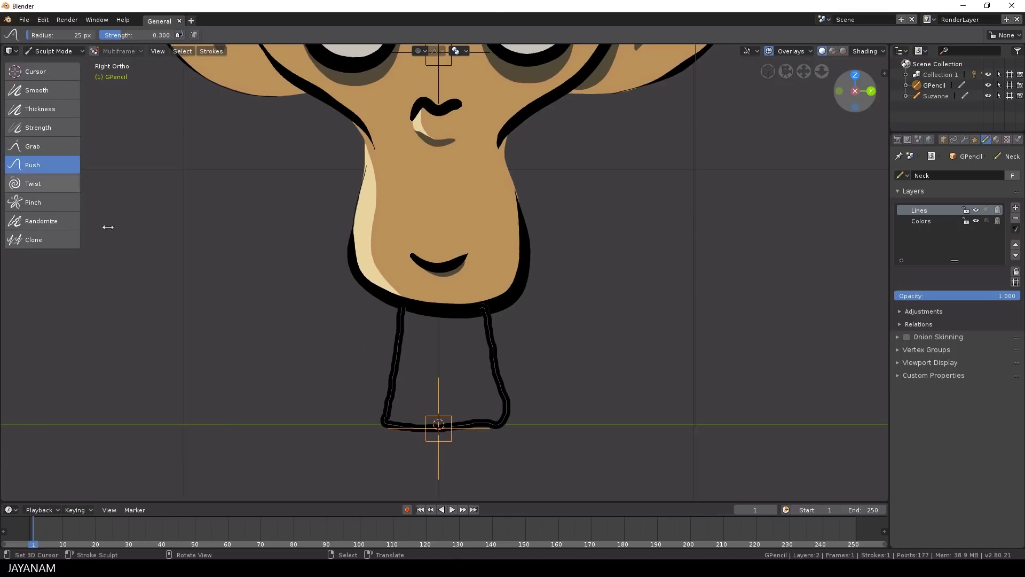
left_click_drag(482, 434, 519, 420)
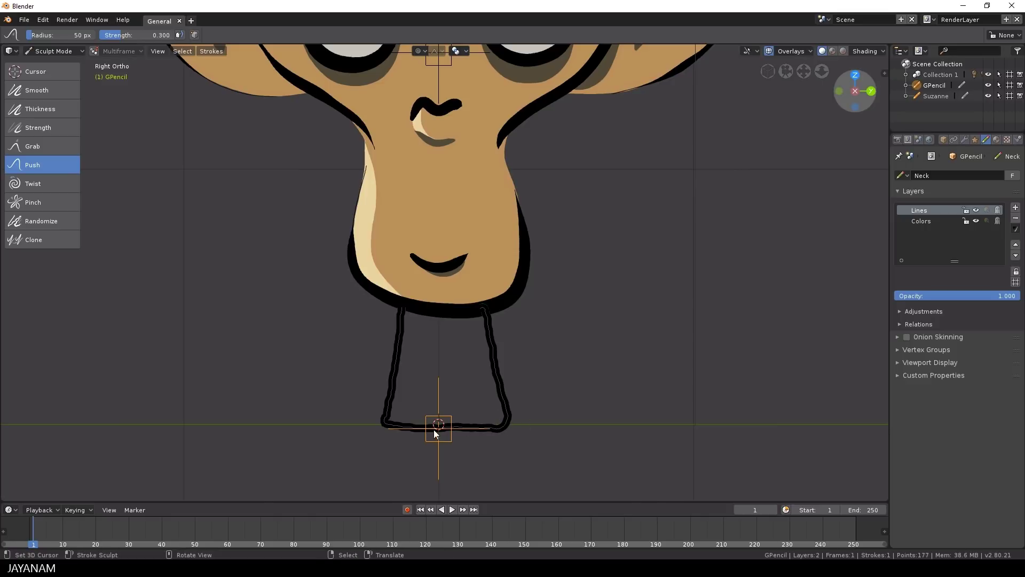
Step: Fill the inside of the neck outline with skin colour by drawing Pen strokes in the Skin material
scroll(546, 407, "down", 1)
key("ctrl+Tab")
left_click(542, 347)
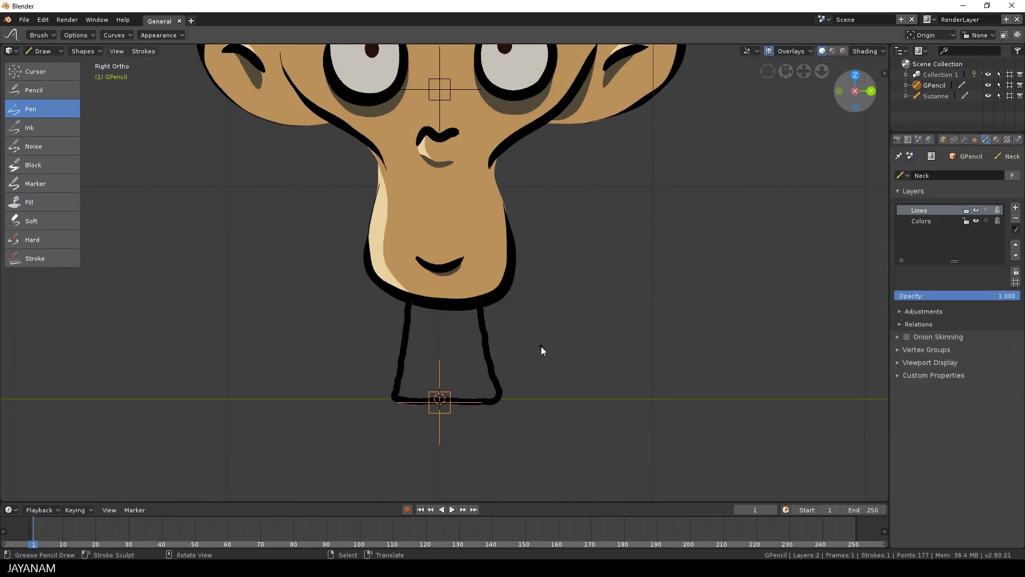
left_click(43, 112)
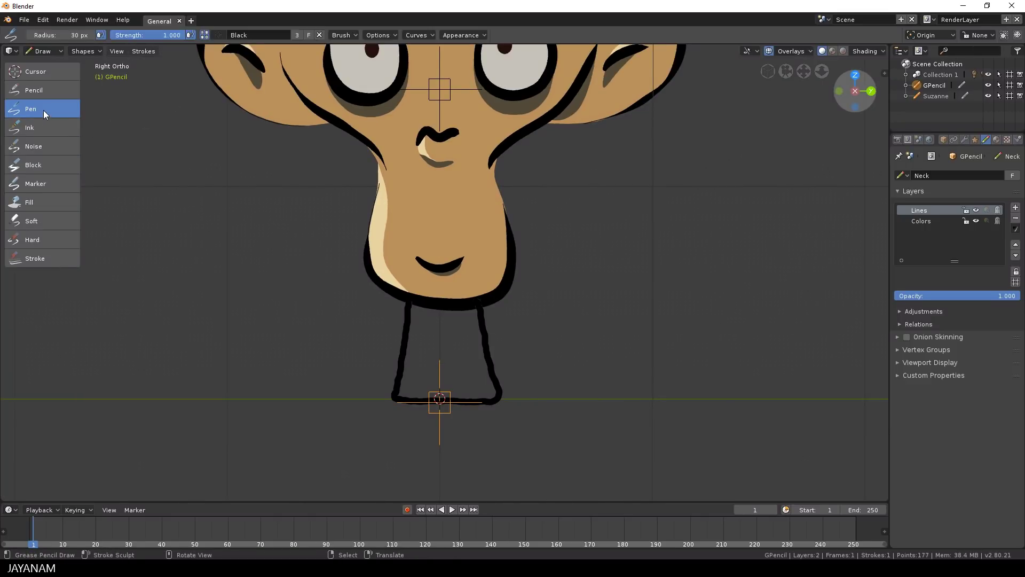
left_click(219, 35)
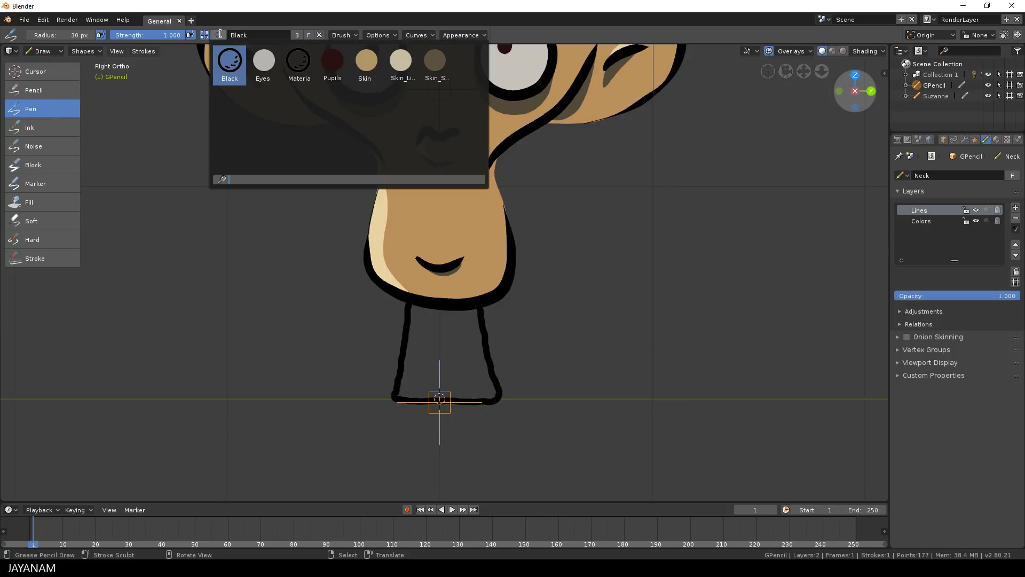
left_click(364, 63)
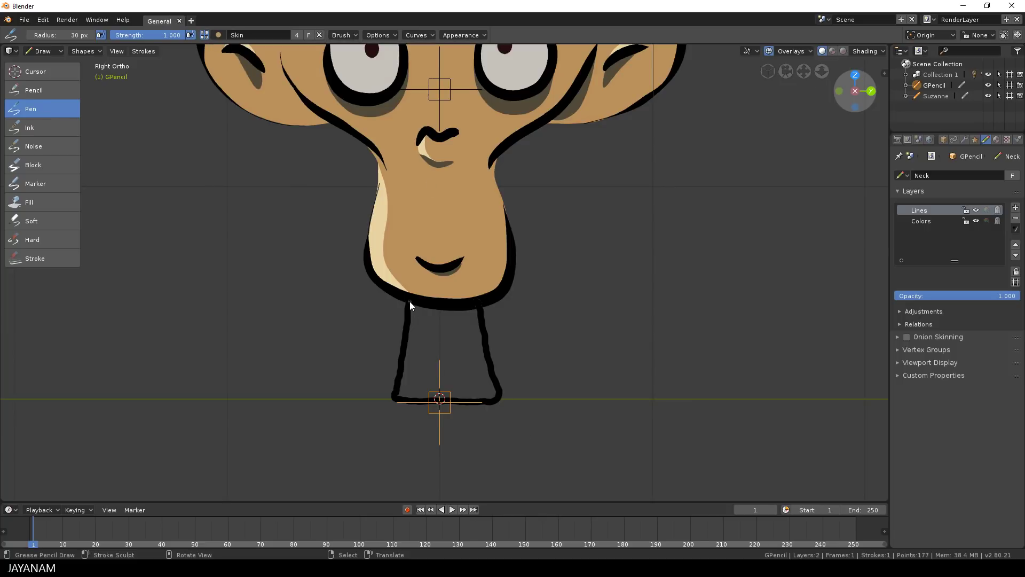
left_click_drag(409, 301, 406, 342)
mouse_move(399, 384)
left_mouse_down()
mouse_move(412, 397)
mouse_move(495, 397)
mouse_move(476, 303)
left_mouse_up()
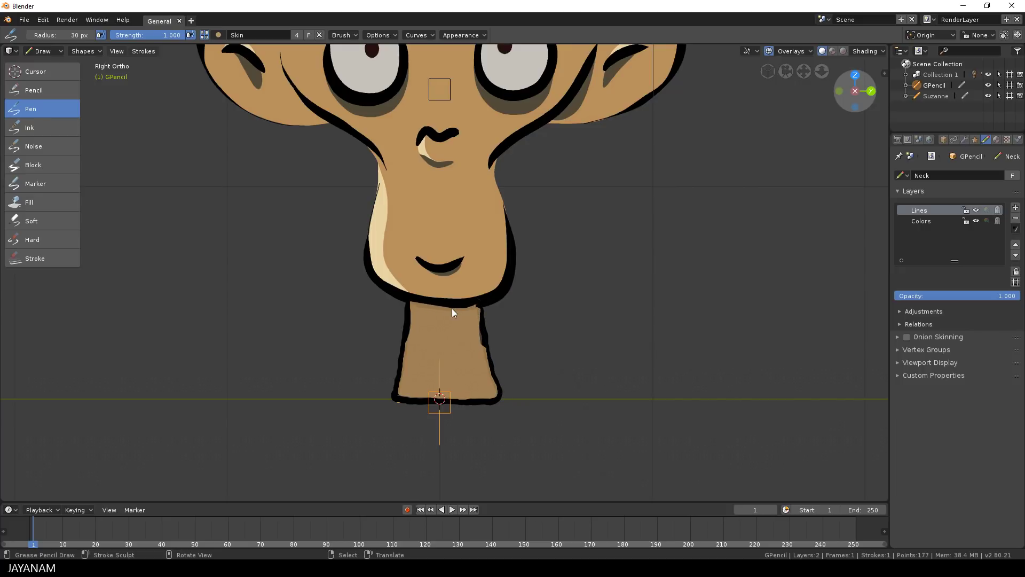
left_click_drag(409, 302, 407, 302)
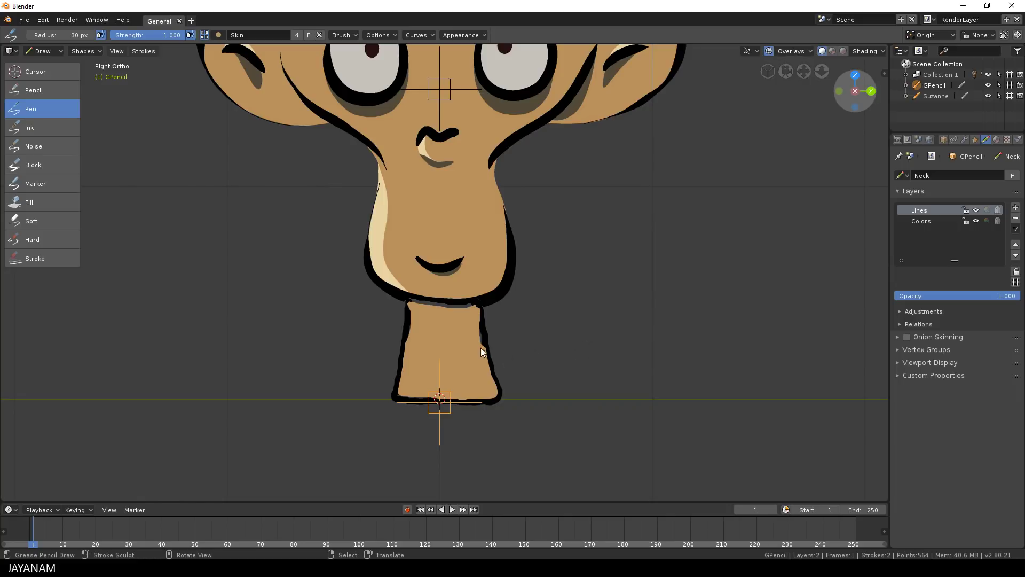
mouse_move(481, 352)
left_mouse_down()
mouse_move(480, 321)
mouse_move(483, 338)
left_mouse_up()
Step: Move the Suzanne head about 9.02 mm along the X axis in front of the neck and return to the right view
scroll(612, 383, "down", 3)
middle_click_drag(613, 384, 536, 385)
key("ctrl+Tab")
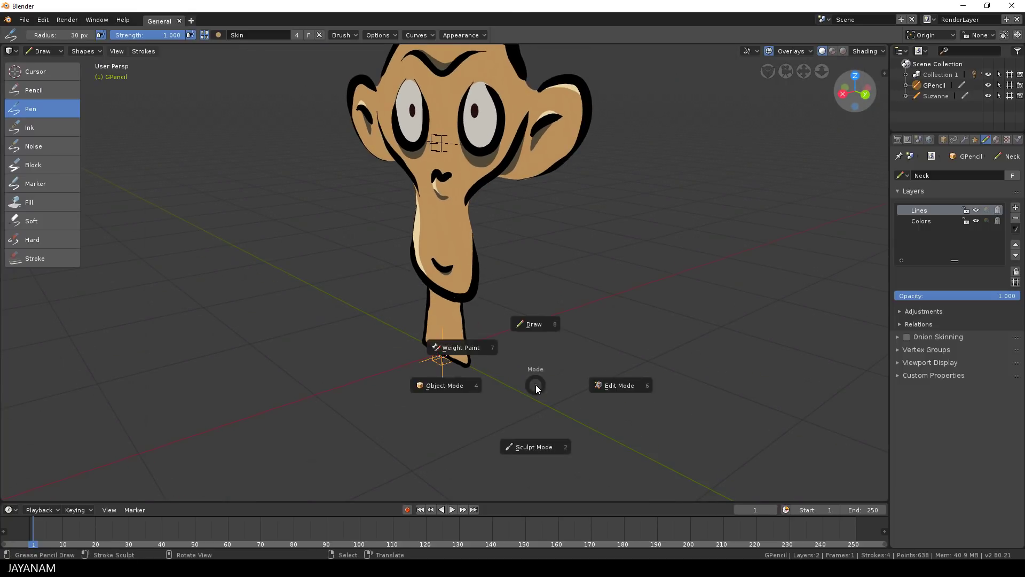
left_click(460, 388)
left_click(443, 146)
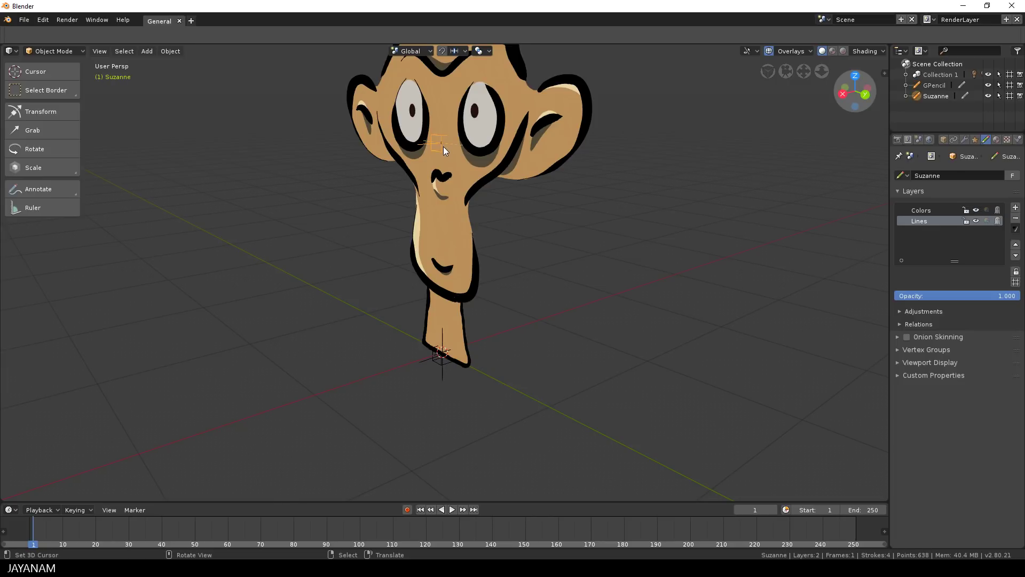
key("g")
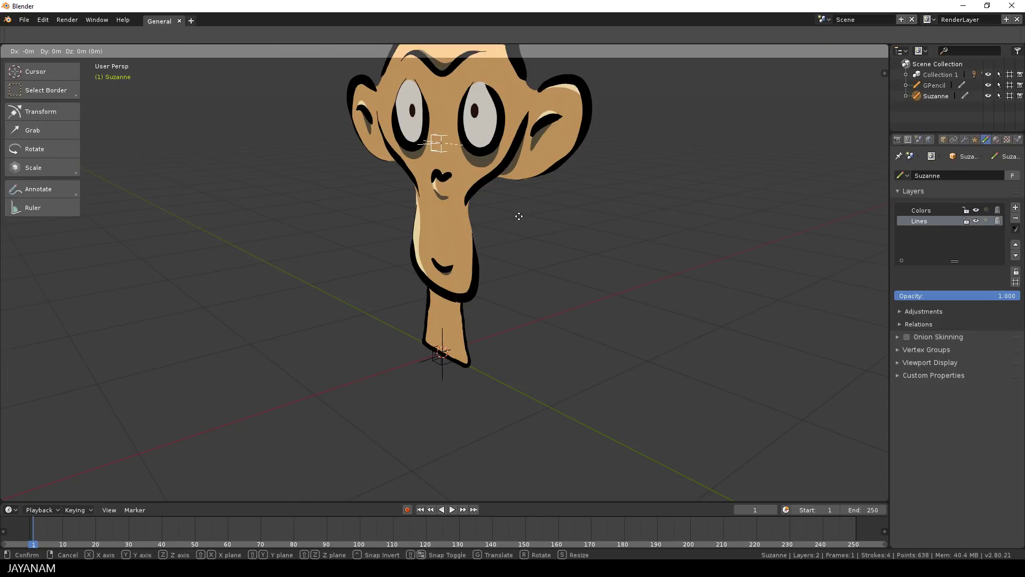
key("x")
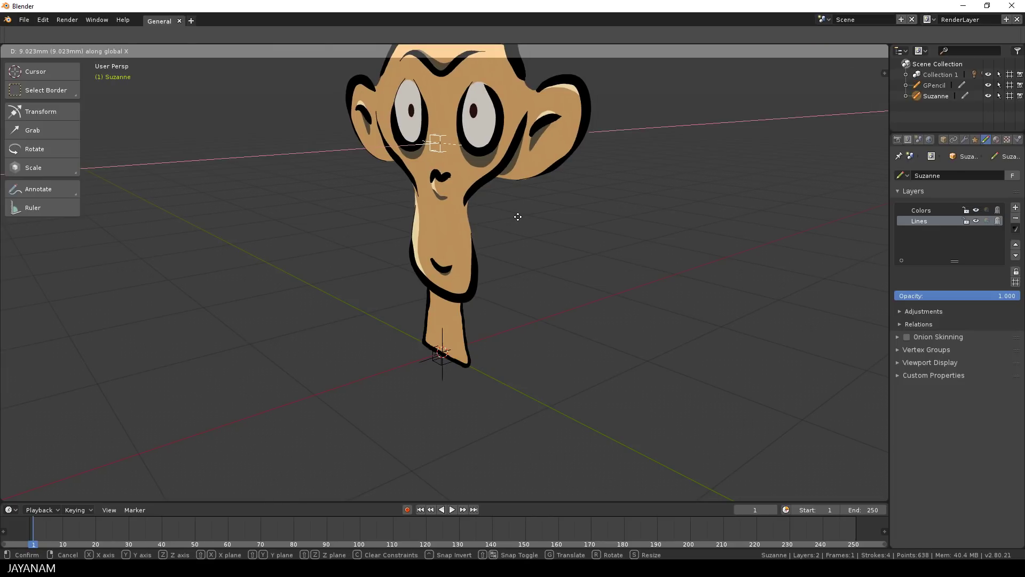
left_click(518, 216)
key("KP_3")
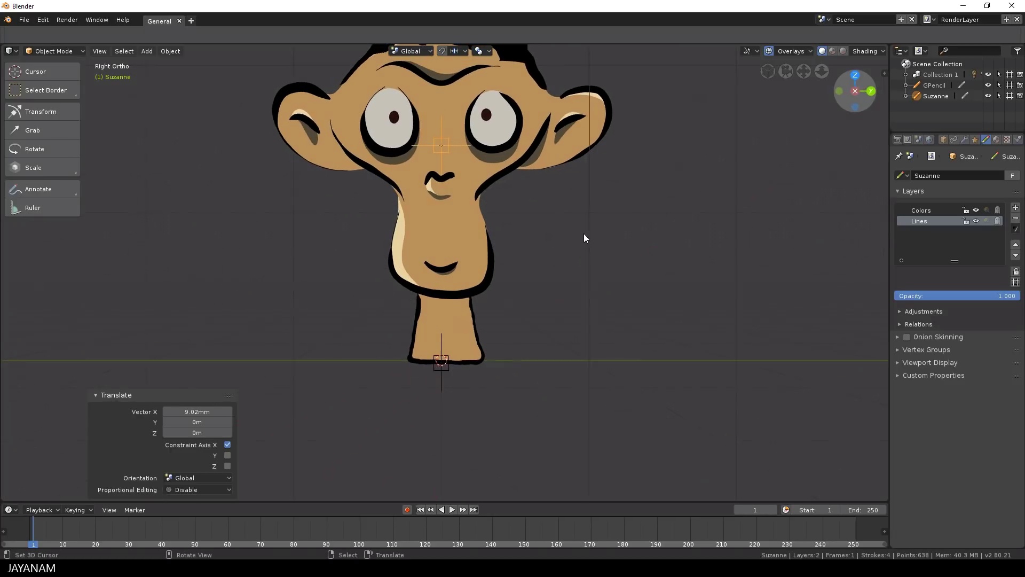
Step: Split the 3D viewport horizontally, turn the lower area into a Dope Sheet and enlarge it over the timeline
right_click(444, 362)
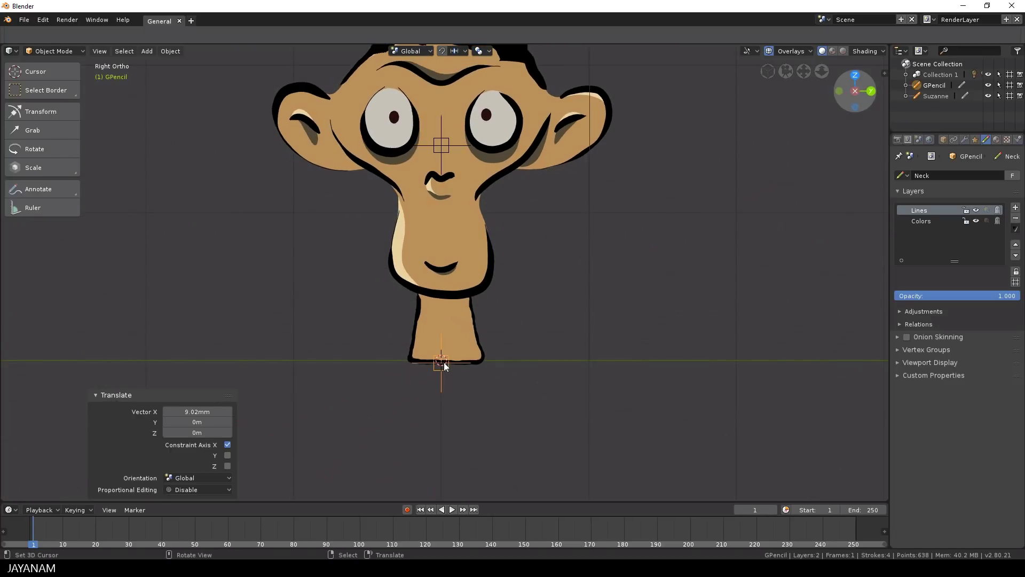
scroll(579, 310, "down", 2)
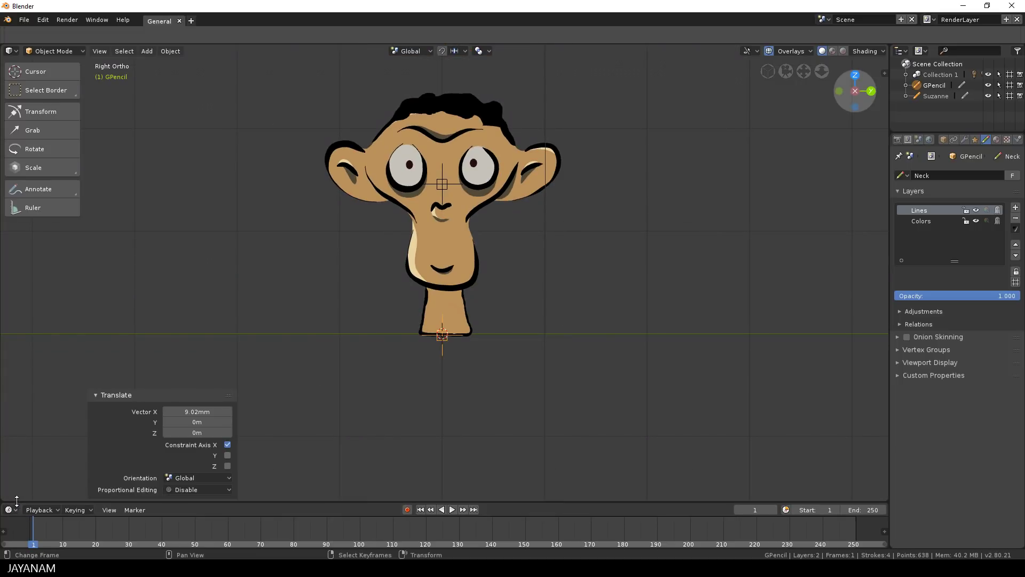
left_click_drag(1, 500, 3, 358)
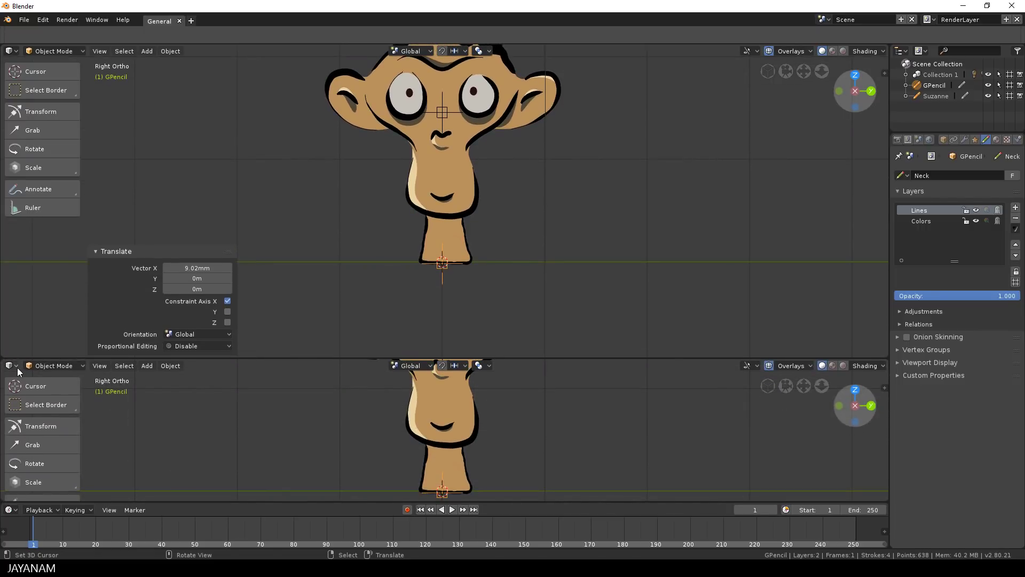
left_click(17, 366)
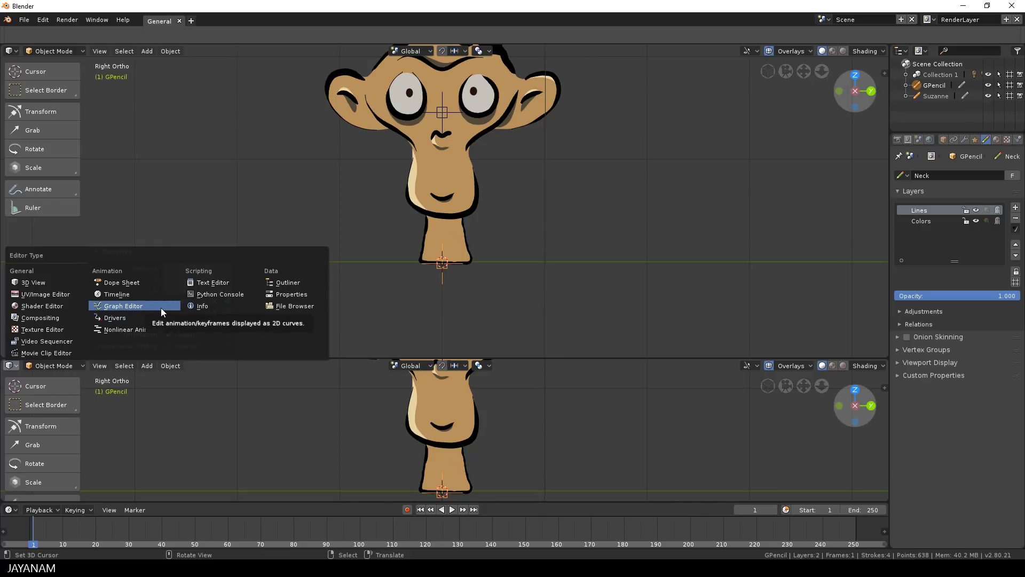
left_click(152, 282)
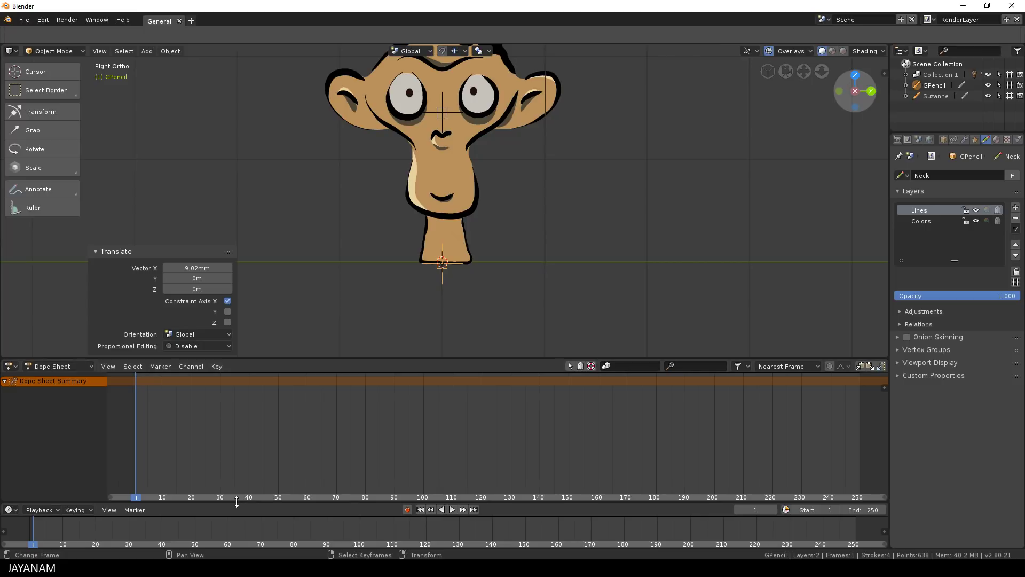
left_click_drag(237, 502, 234, 526)
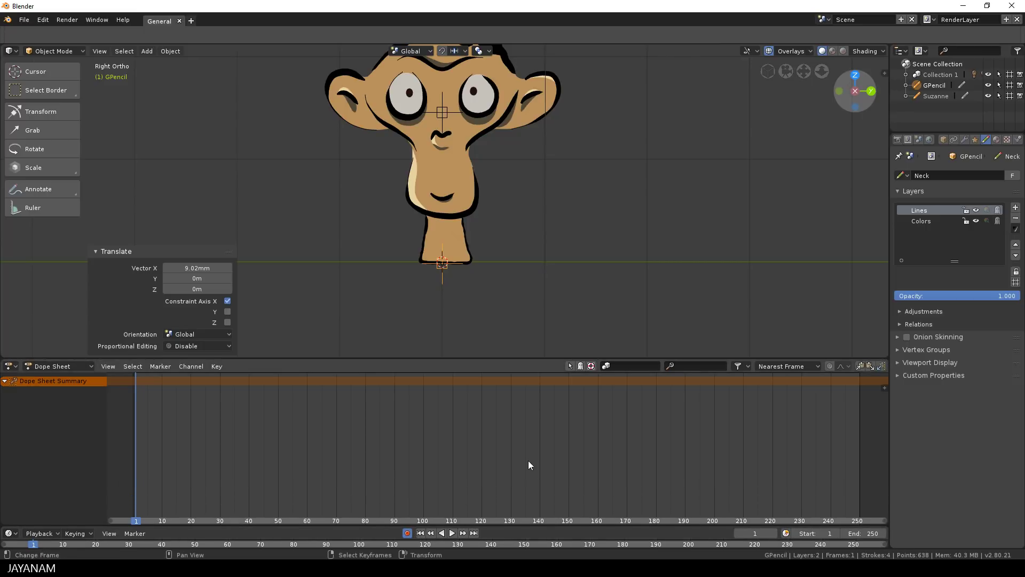
Step: Select the Suzanne head and insert a Location keyframe at frame 1
scroll(523, 267, "down", 2)
scroll(545, 301, "down", 1)
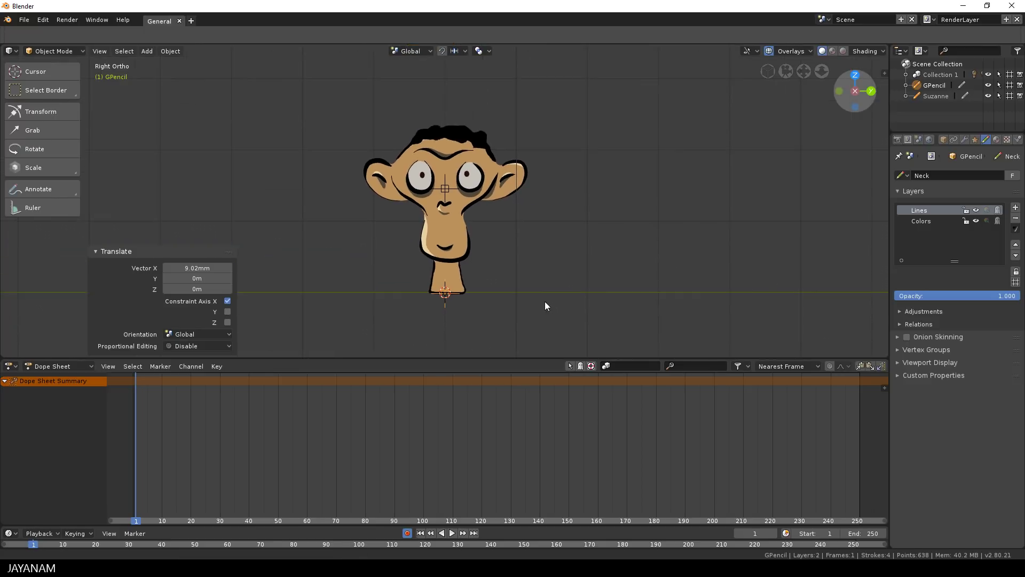
scroll(486, 235, "up", 3)
left_click(448, 193)
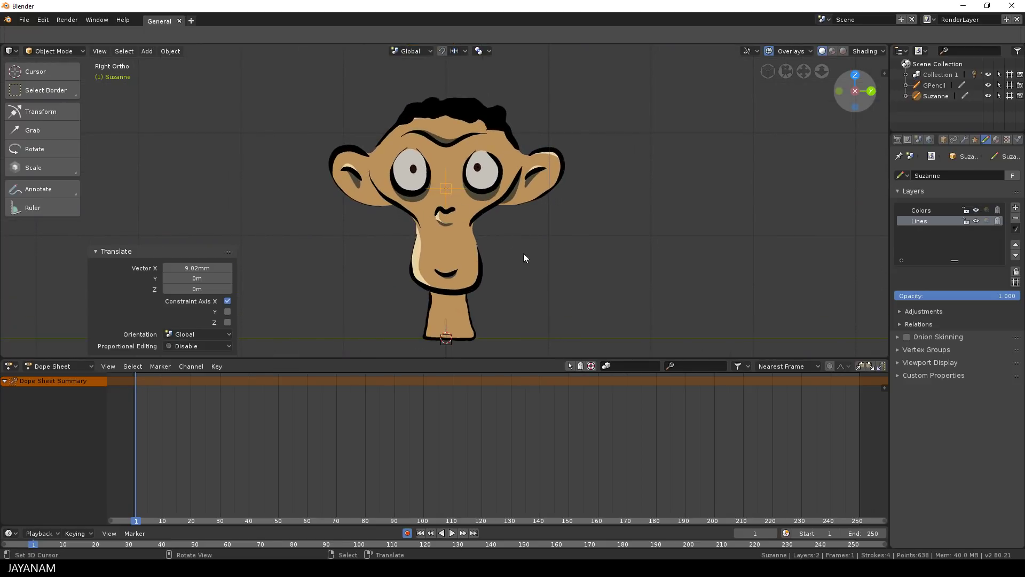
key("i")
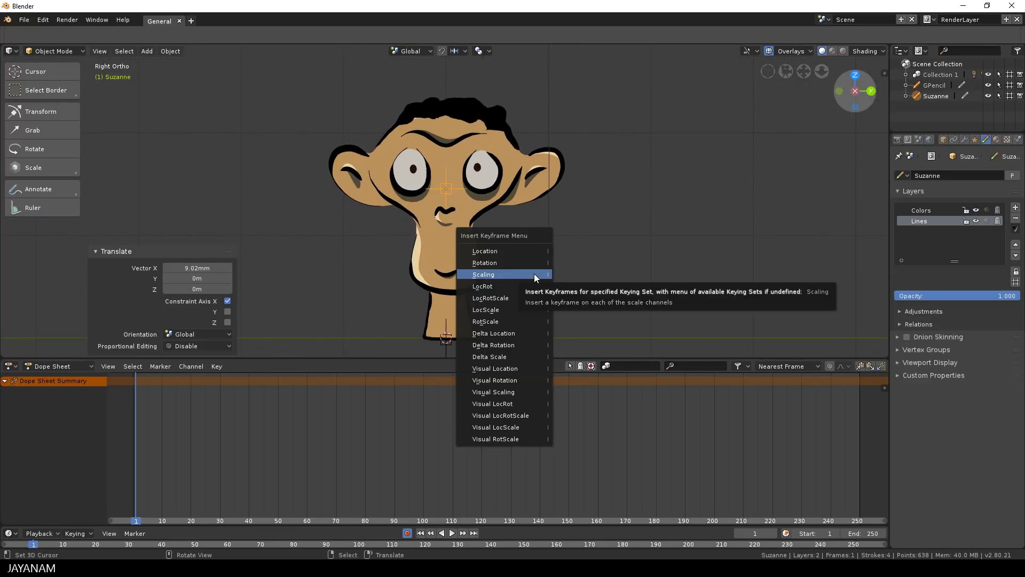
left_click(531, 253)
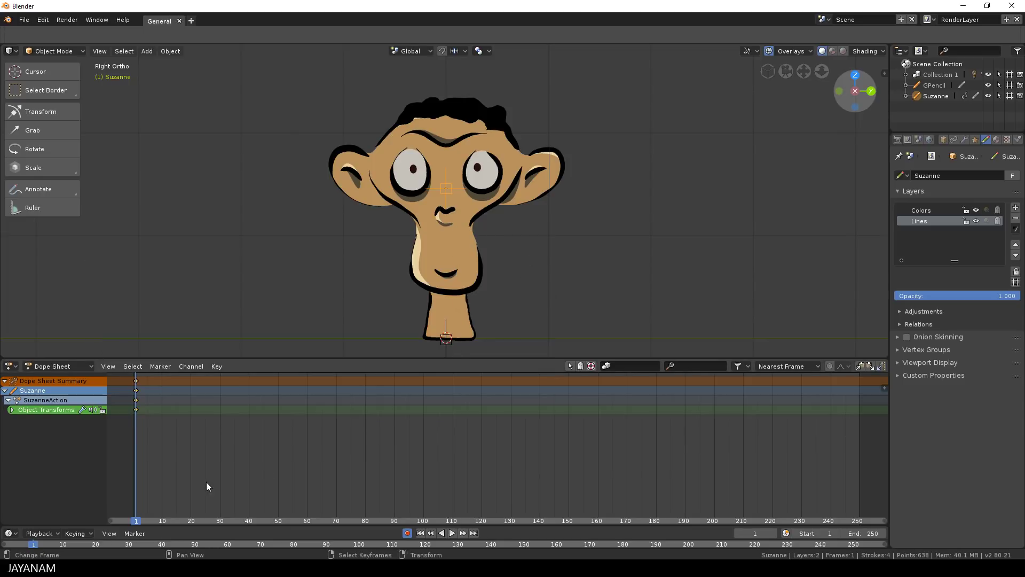
Step: Insert a Location keyframe for the Suzanne head at frame 30
left_click_drag(138, 506, 220, 513)
key("i")
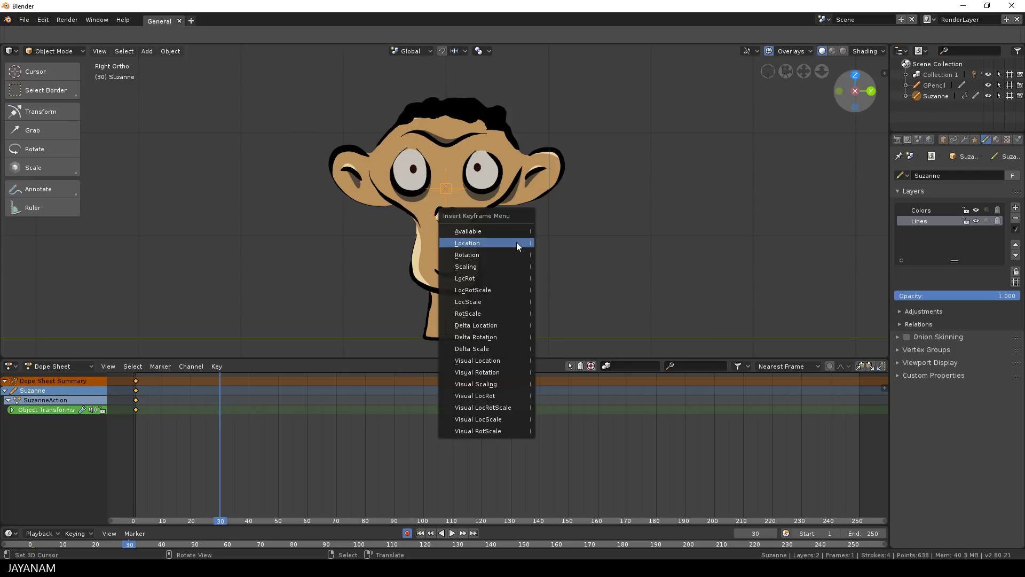
left_click(517, 243)
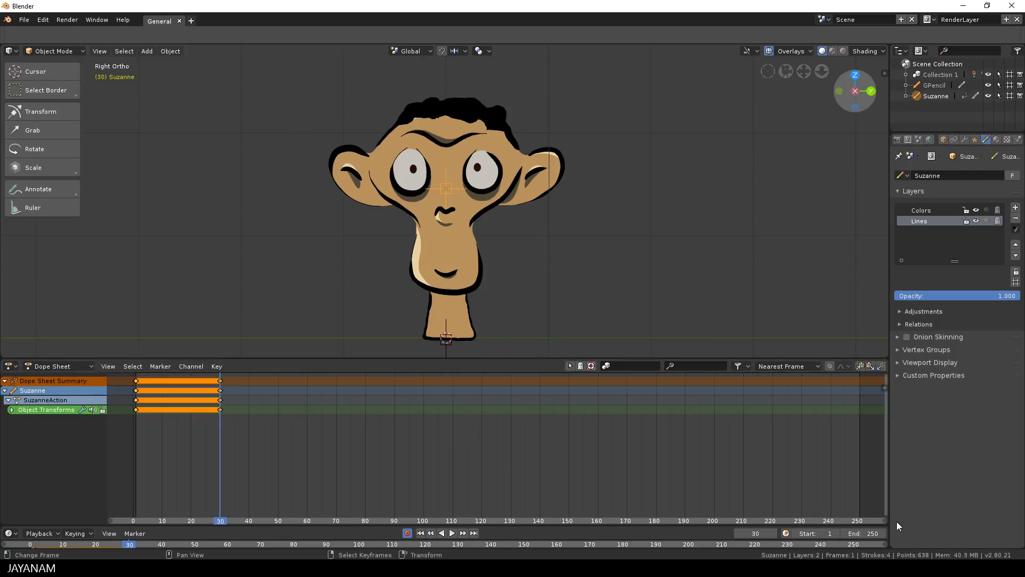
Step: Set the end frame of the animation range to 30
left_click(874, 533)
type("30")
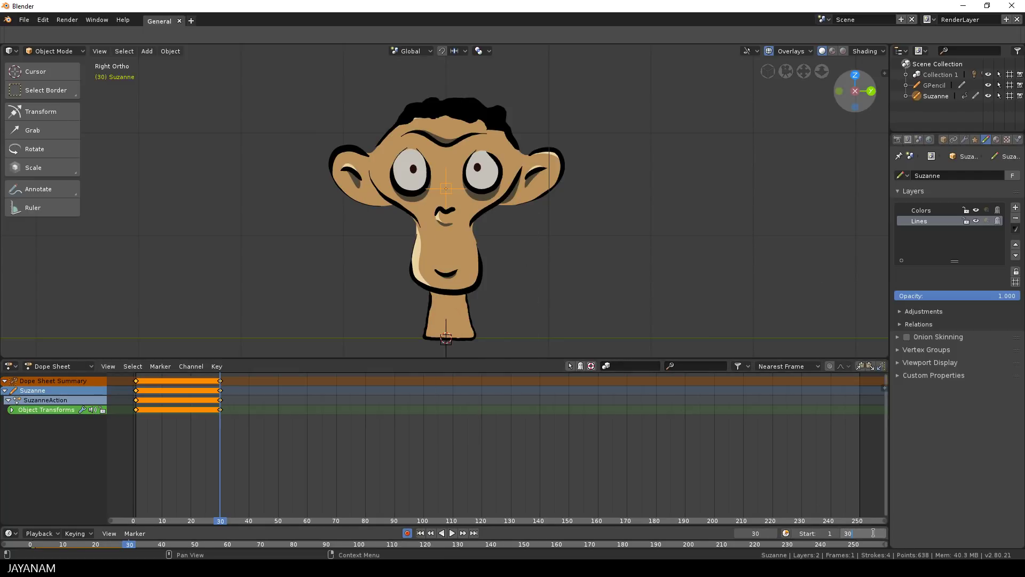
key("Return")
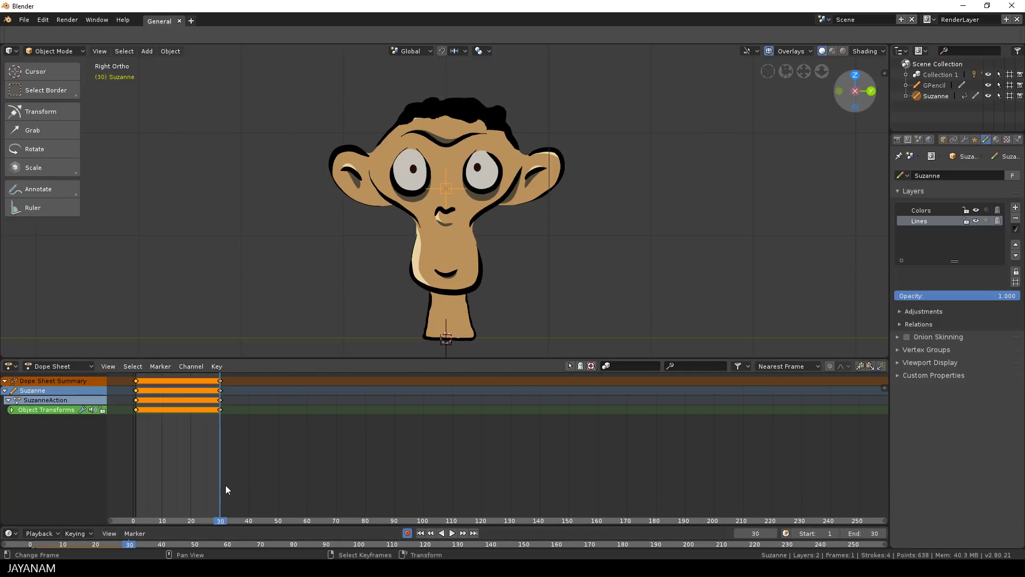
Step: Raise the Suzanne head about 28.8 cm along the Z axis at frame 15, letting auto keying record it
left_click_drag(225, 485, 178, 491)
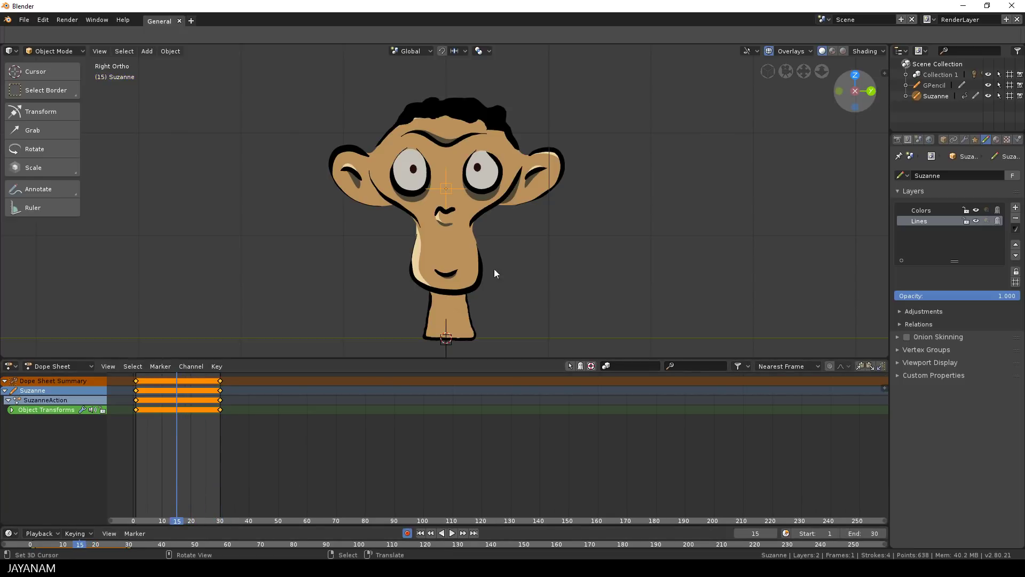
scroll(514, 250, "down", 1)
key("g")
key("z")
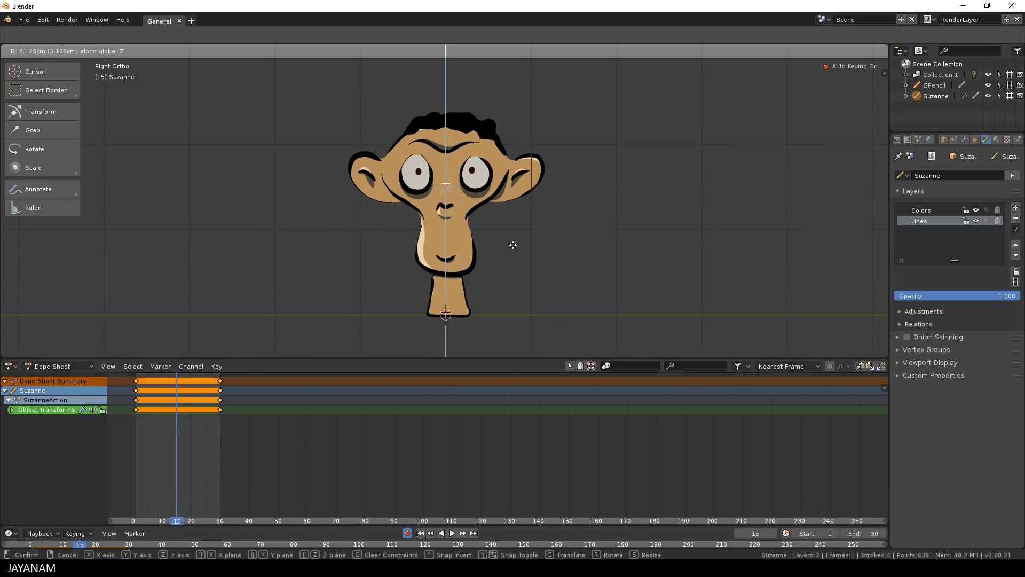
left_click(517, 227)
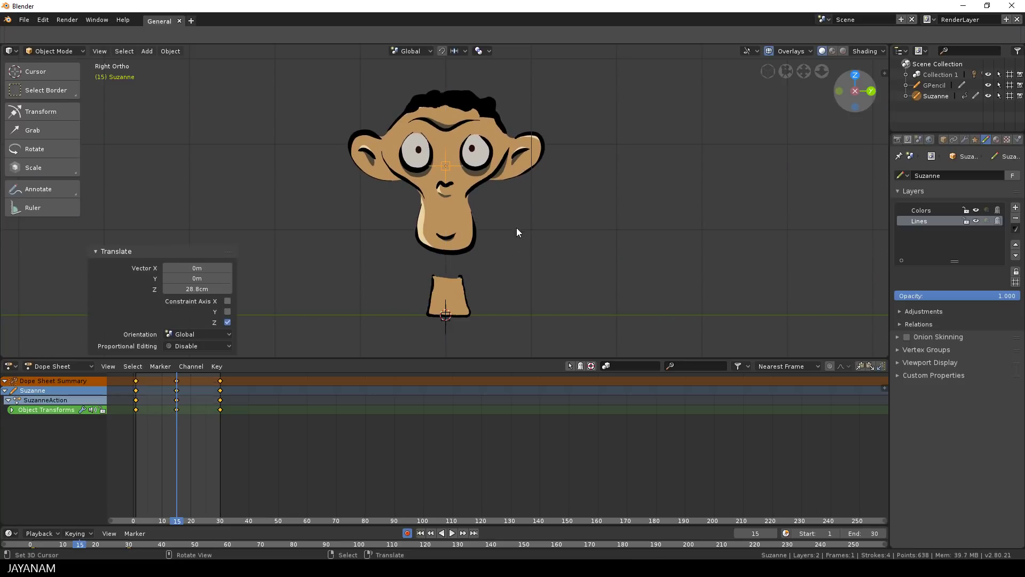
Step: Play back the head animation from the start of the frame range to check the up-and-down movement
key("space")
left_click_drag(178, 463, 134, 453)
key("space")
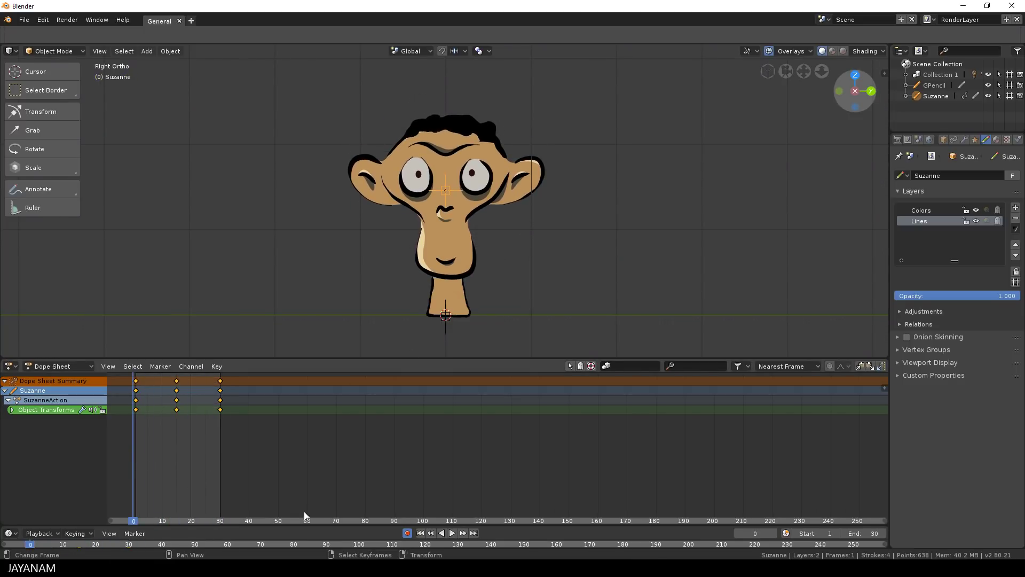
left_click(452, 533)
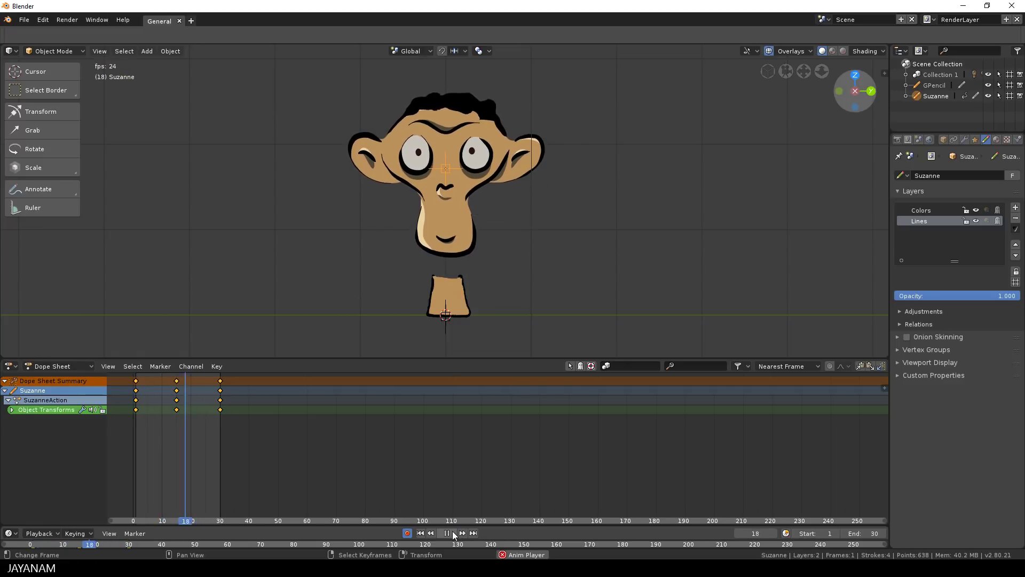
left_click(451, 533)
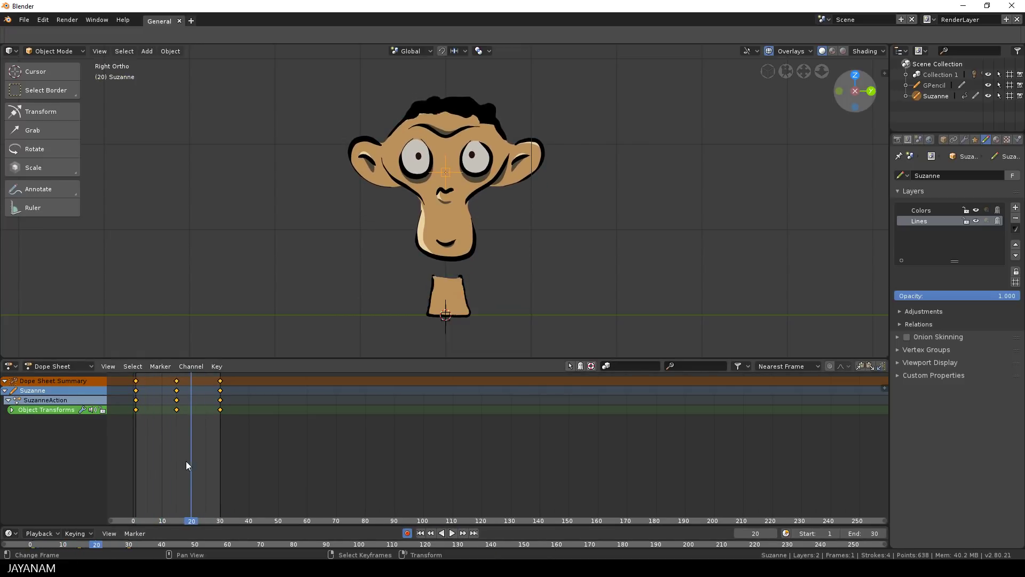
Step: Select the neck object at frame 1 and auto-key its scale with a resize factor of 1.000
left_click_drag(152, 465, 137, 465)
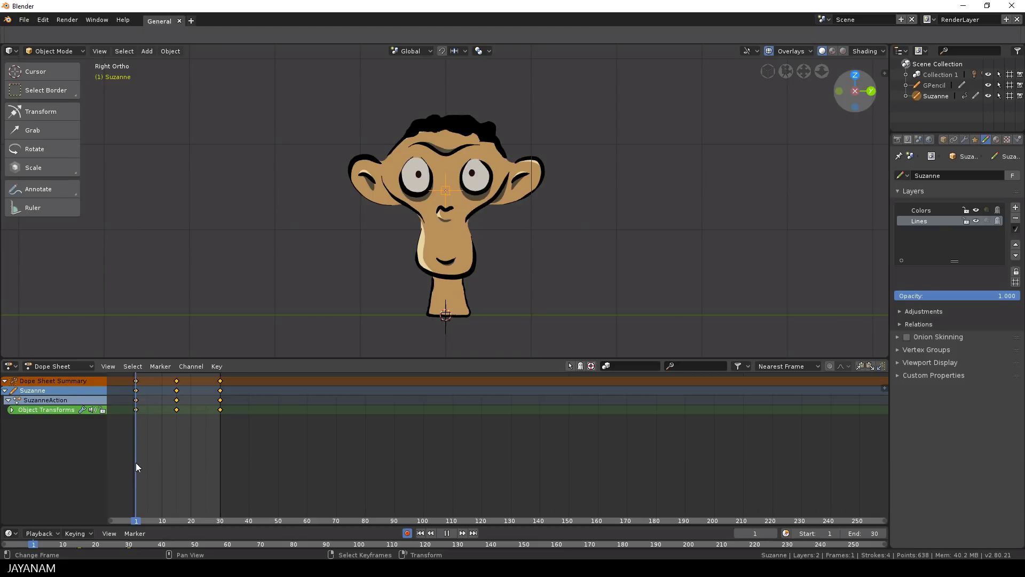
left_click(445, 309)
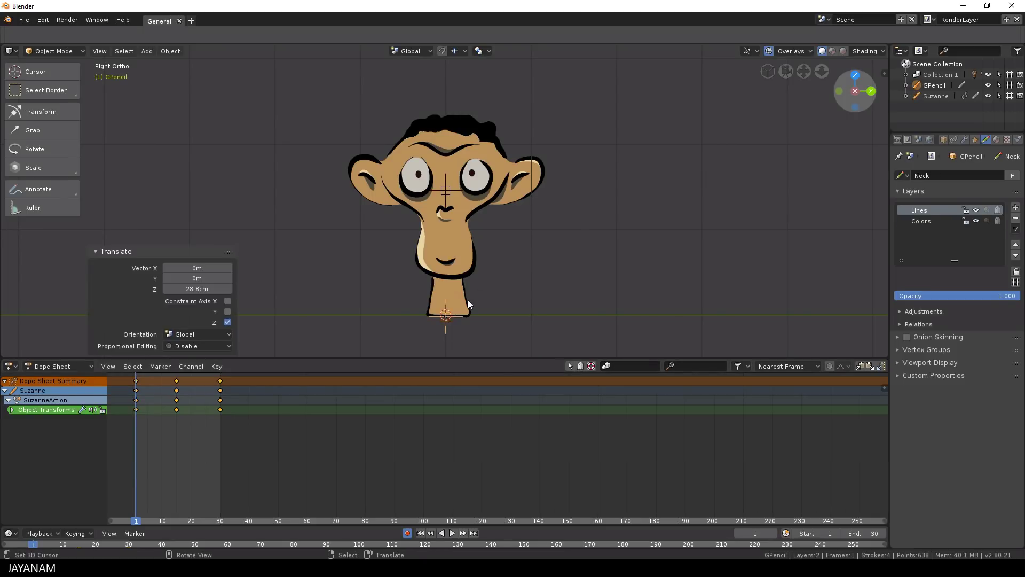
key("s")
left_click(514, 305)
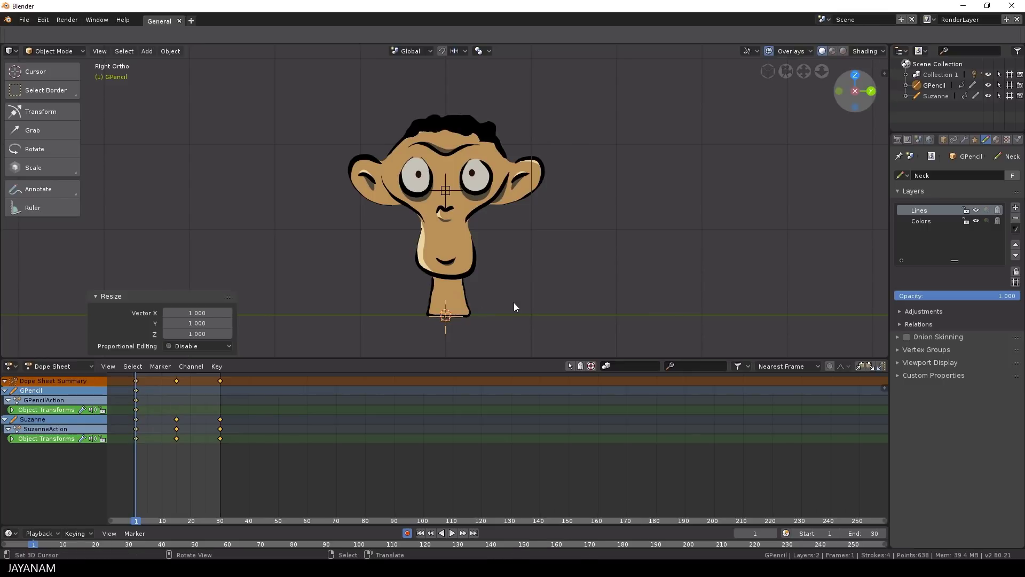
Step: Auto-key the neck's scale at frame 30 with a resize factor of 1.000
left_click_drag(136, 467, 220, 478)
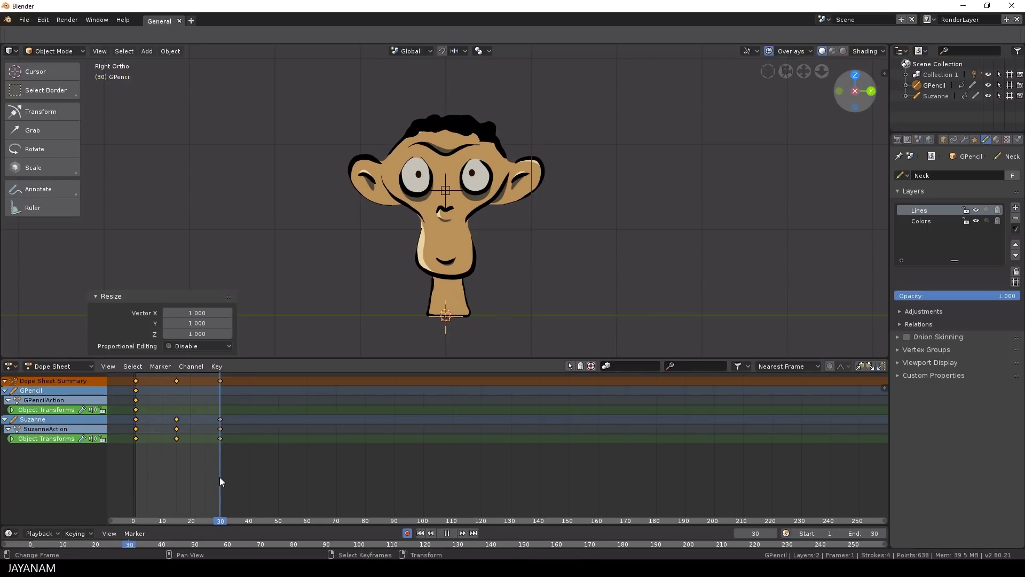
key("s")
left_click(525, 309)
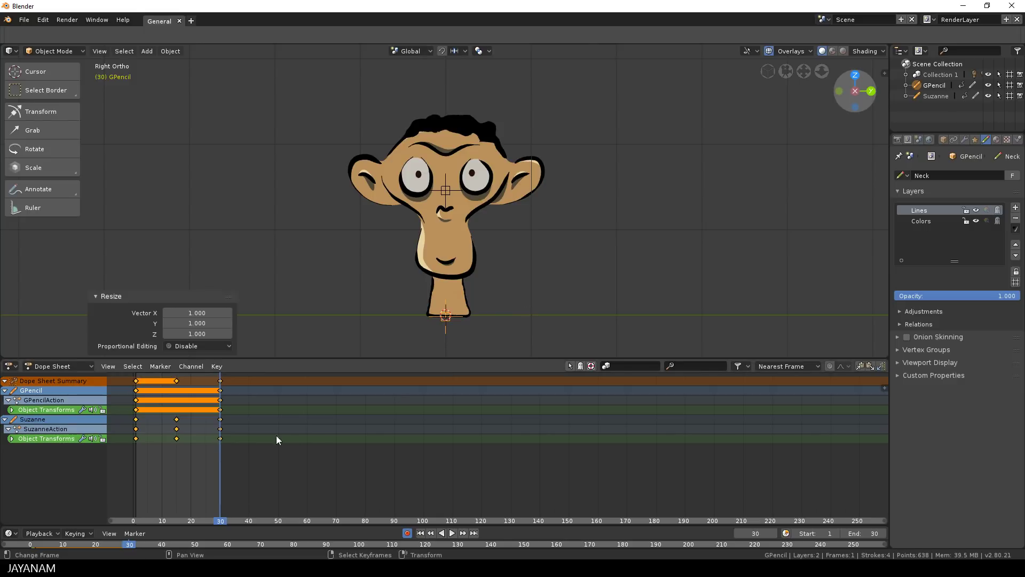
Step: Stretch the neck by about 1.626 along the Z axis at frame 15 to reach the raised head, and play back the animation
left_click_drag(218, 452, 178, 453)
key("s")
key("z")
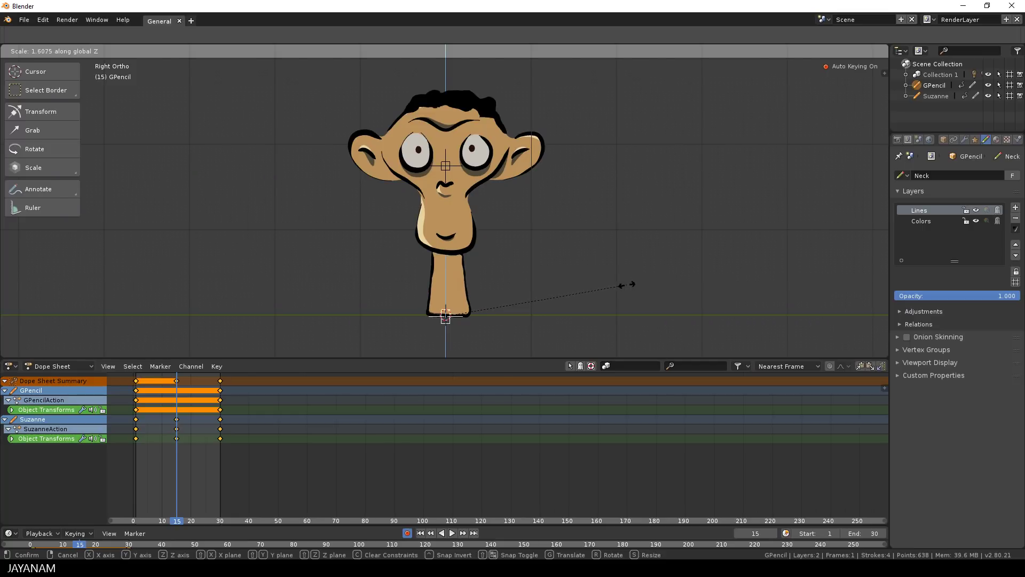
left_click(629, 285)
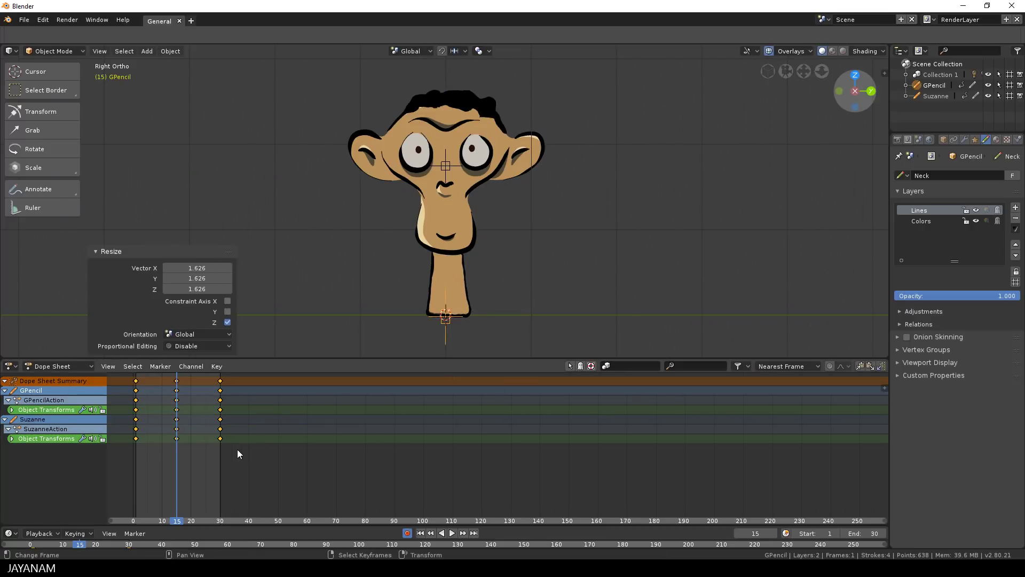
left_click(451, 533)
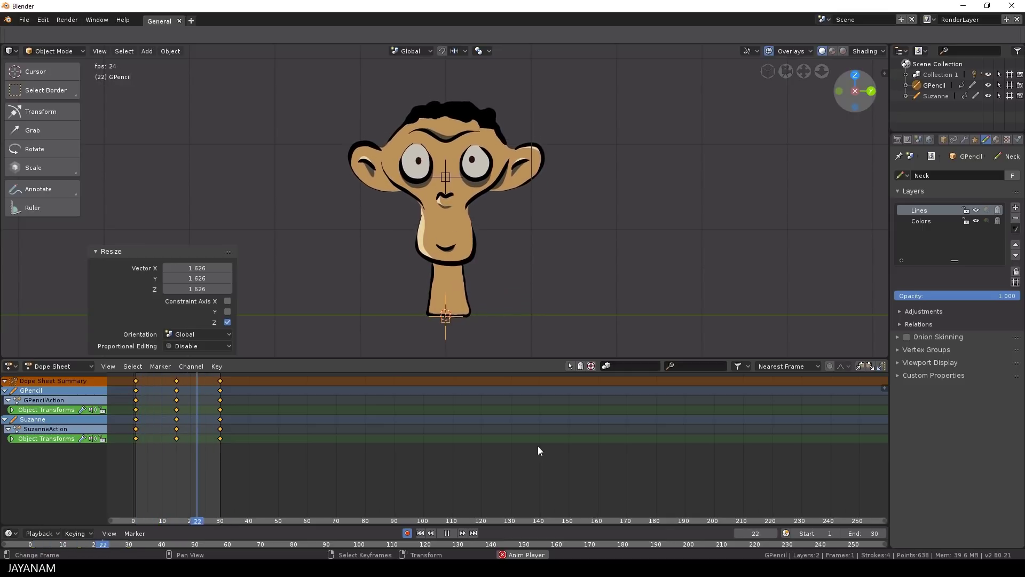
key("Escape")
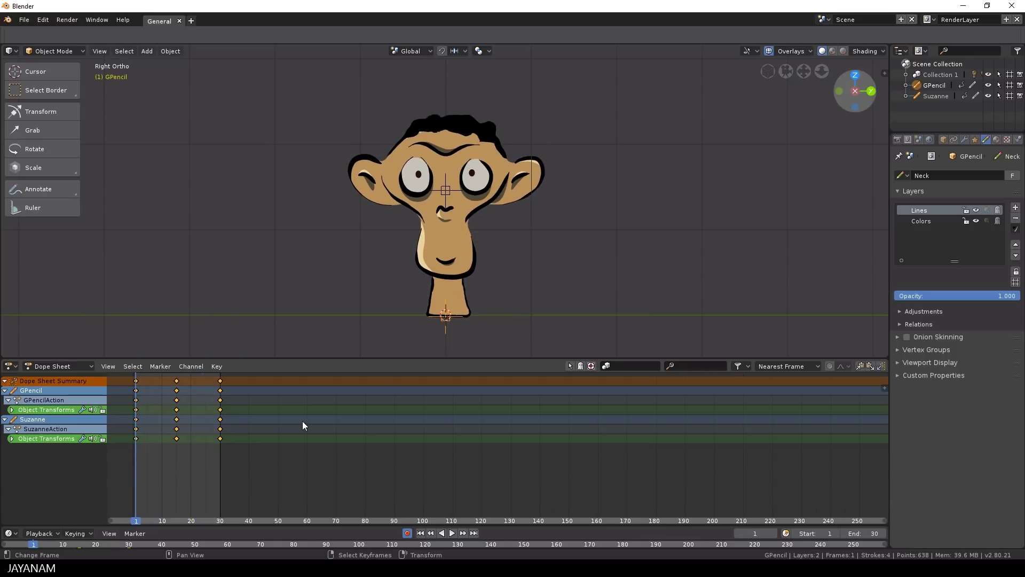
Step: Select the Suzanne head, make its Colors layer active and switch the Dope Sheet to Grease Pencil mode
left_click(447, 191)
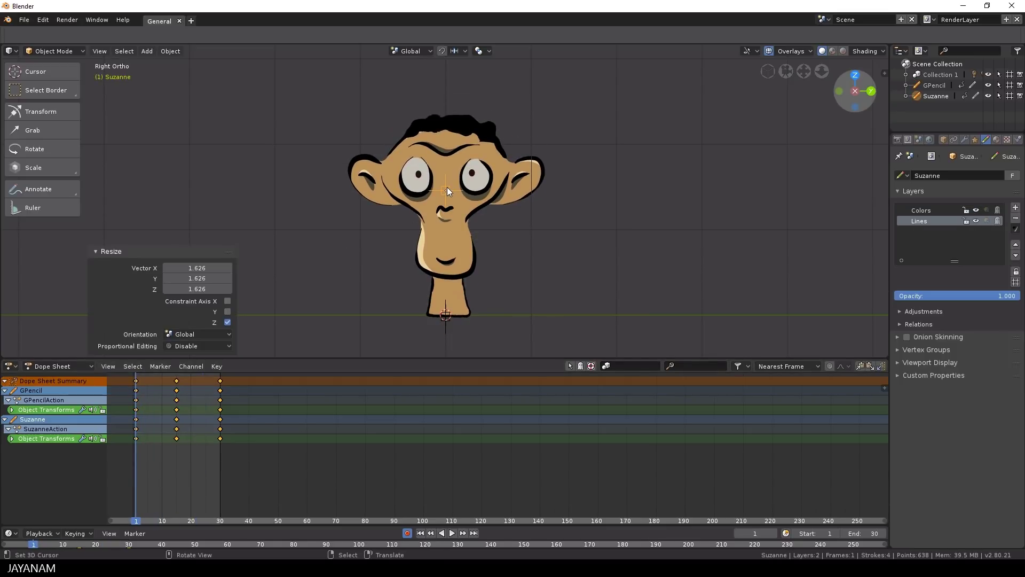
left_click(922, 210)
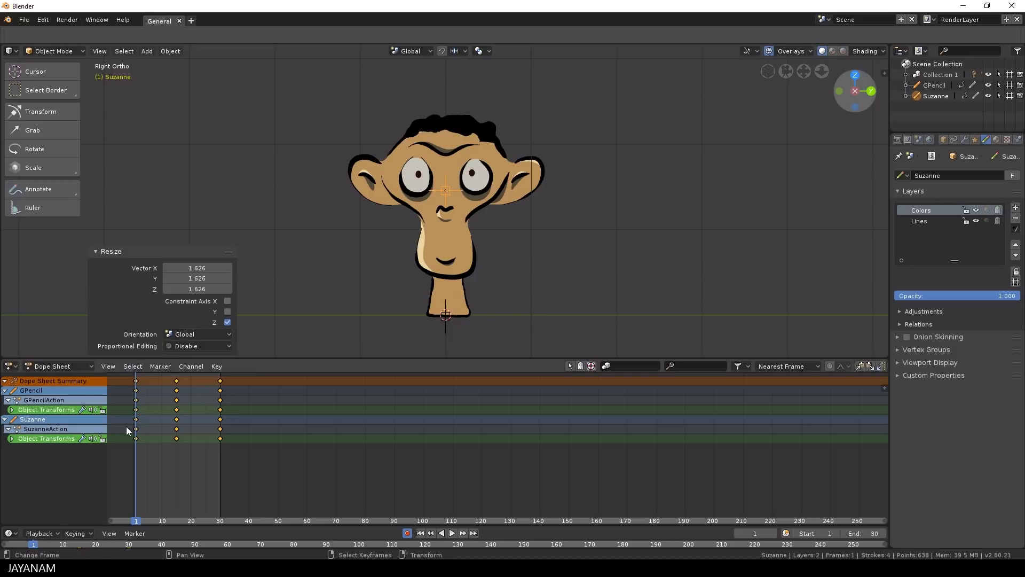
left_click(56, 367)
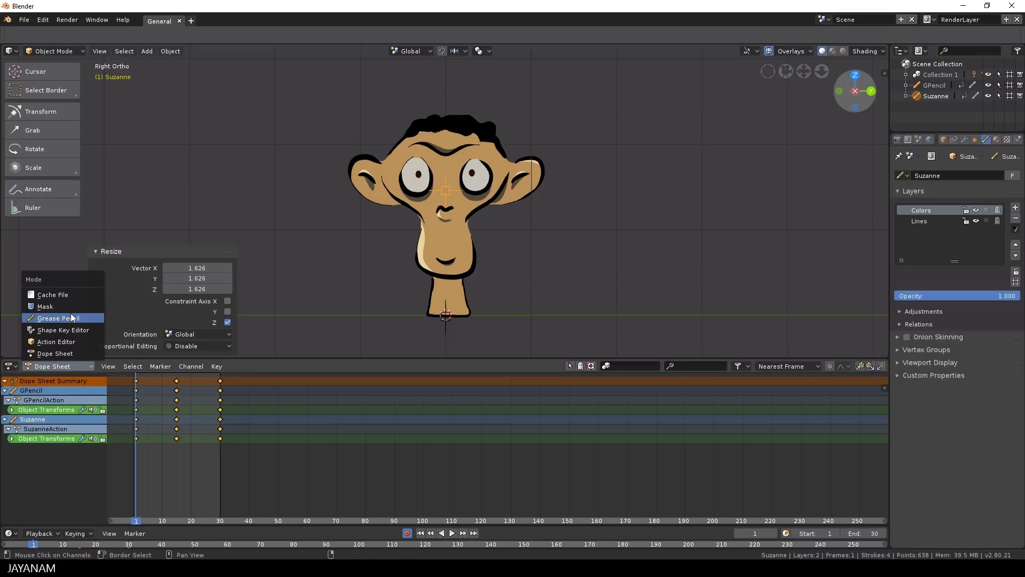
left_click(58, 318)
Step: Advance to frame 3, put the Suzanne head in Sculpt Mode and choose the Grab brush
scroll(640, 243, "up", 3)
scroll(646, 270, "up", 2)
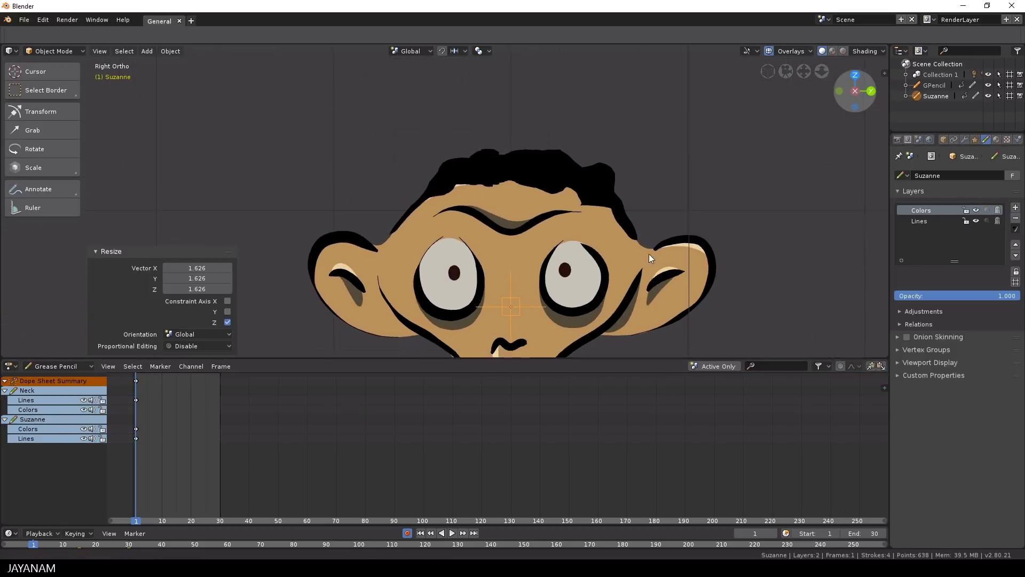
key("space")
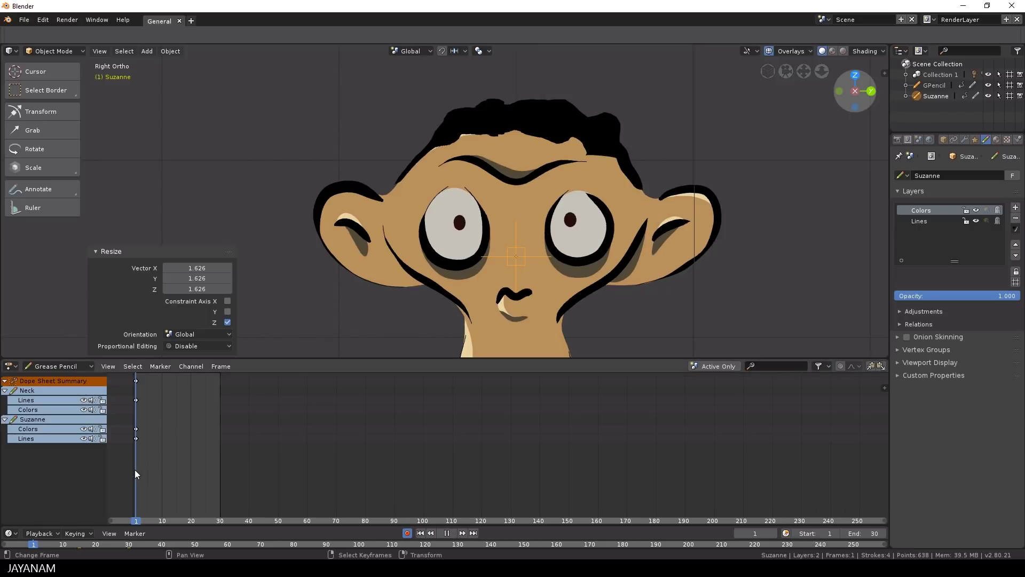
key("space")
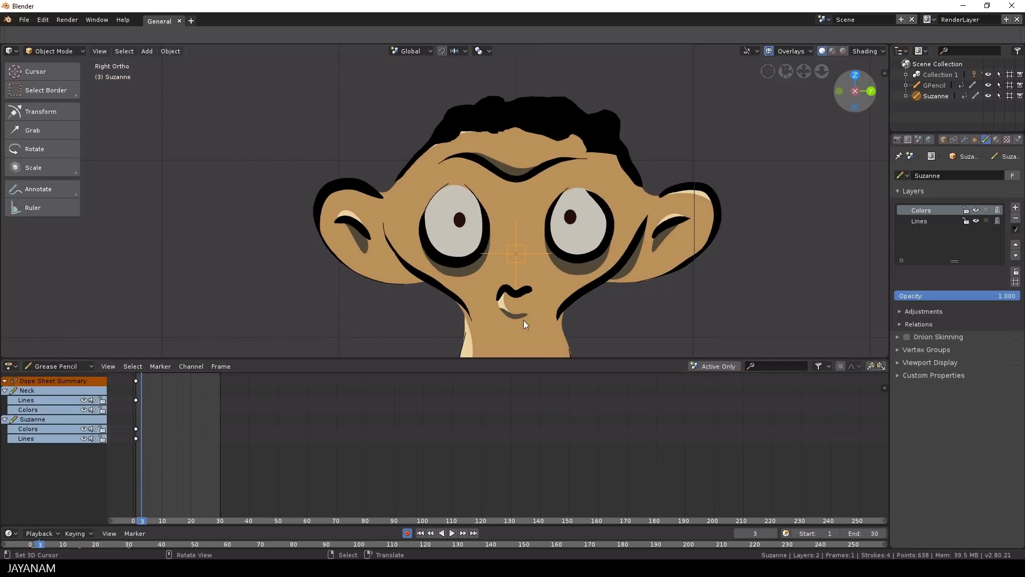
key("ctrl+Tab")
left_click(502, 298)
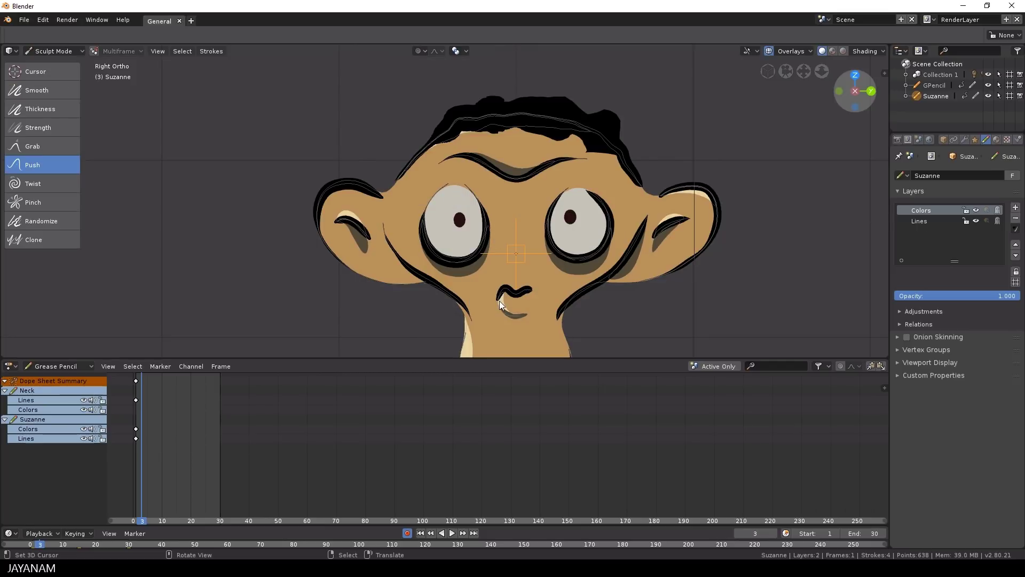
left_click(44, 146)
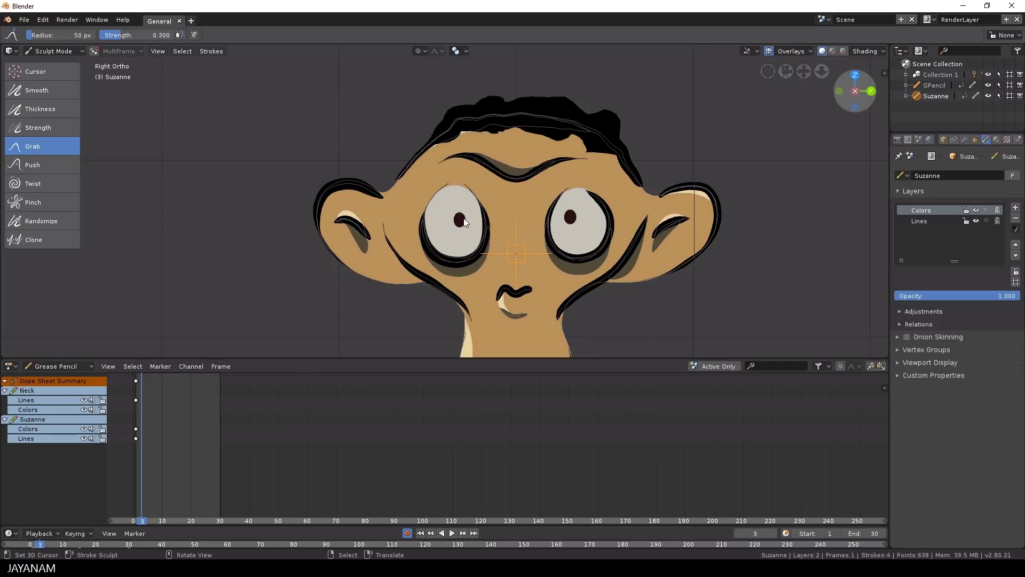
Step: Shift both pupils upward with the 25 px Grab brush over successive frames from 3 to 12, creating new drawing keyframes
left_click_drag(462, 224, 454, 217)
key("space")
key("space")
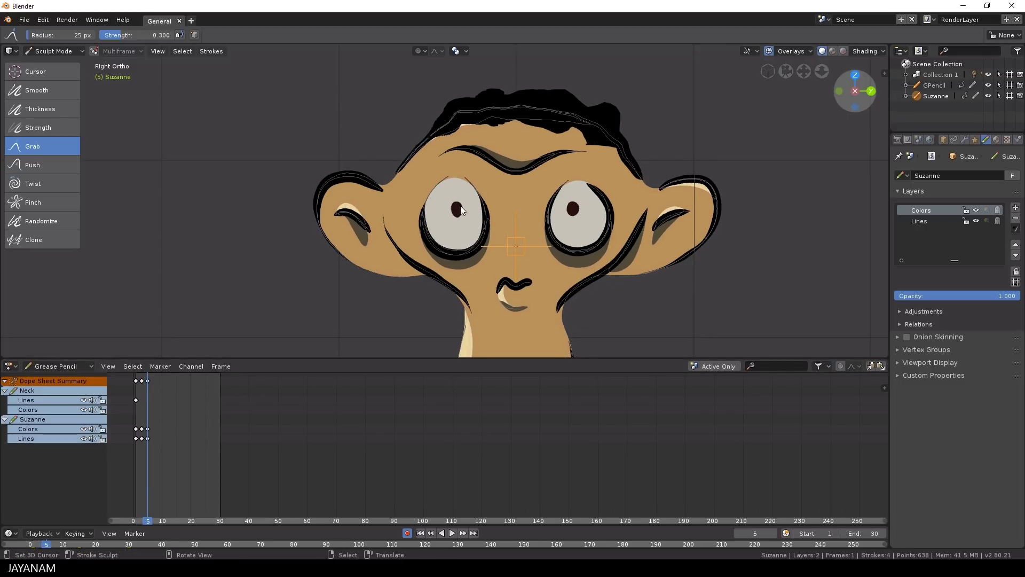
left_click_drag(580, 205, 584, 201)
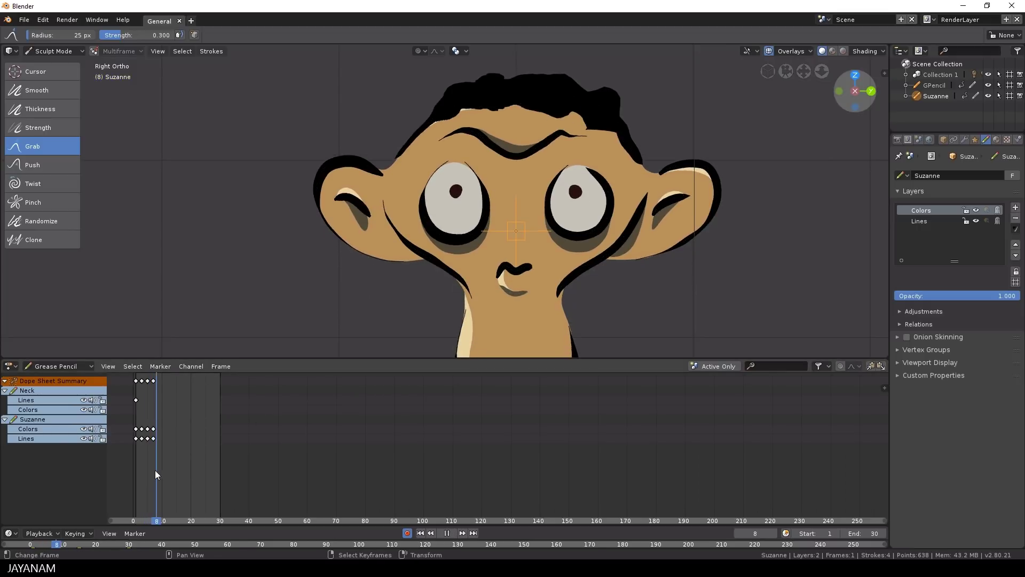
left_click_drag(453, 186, 455, 184)
left_click_drag(585, 179, 587, 177)
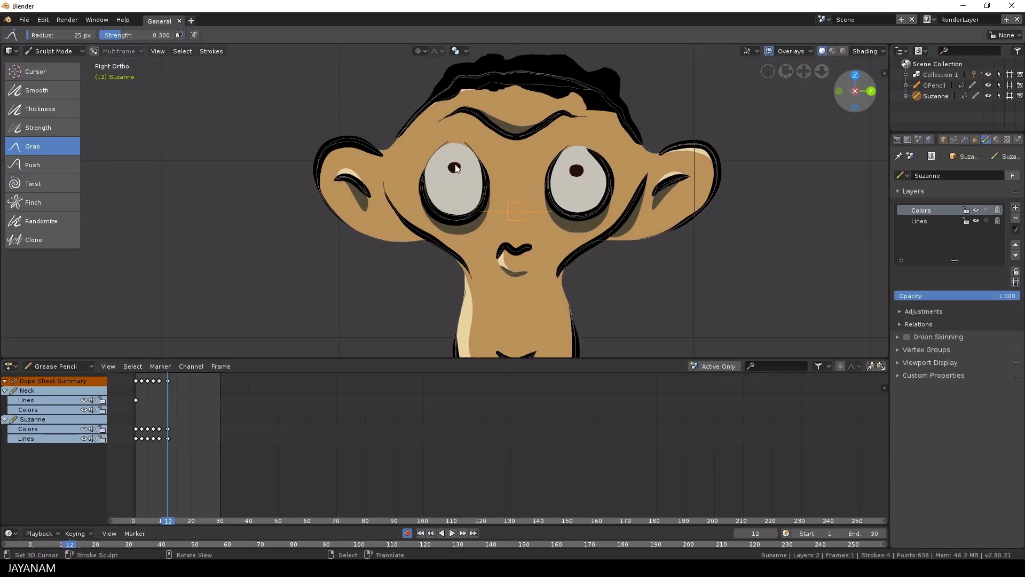
Step: Duplicate all the Grease Pencil keyframes at frame 1 to about frame 23
left_click(136, 429, "alt")
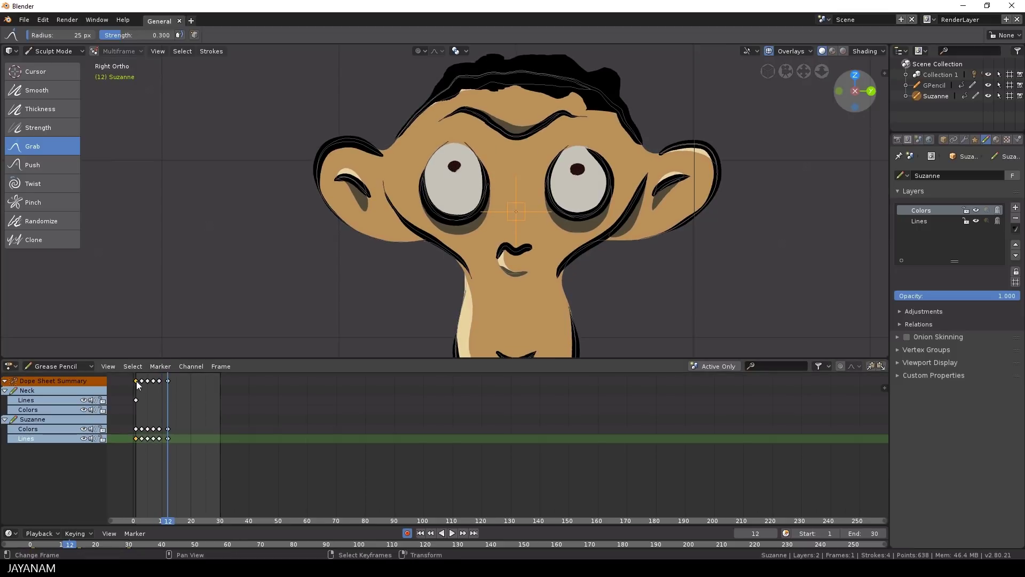
key("shift+d")
left_click(313, 428)
Step: Duplicate the keyframe at frame 5 of the head's Lines layer to about frame 18 and play the animation
left_click(148, 438)
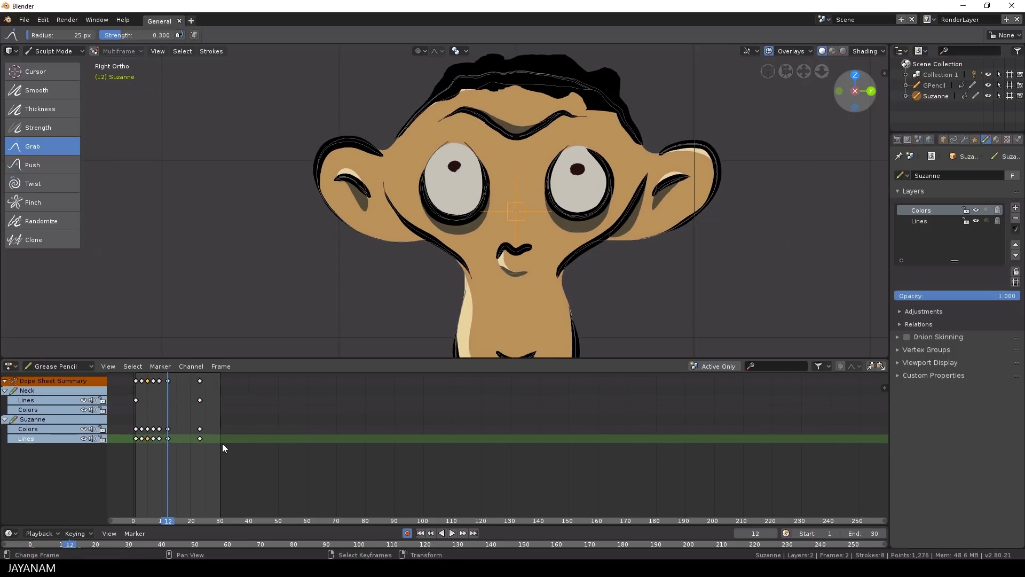
key("shift+d")
left_click(260, 443)
scroll(483, 280, "down", 4)
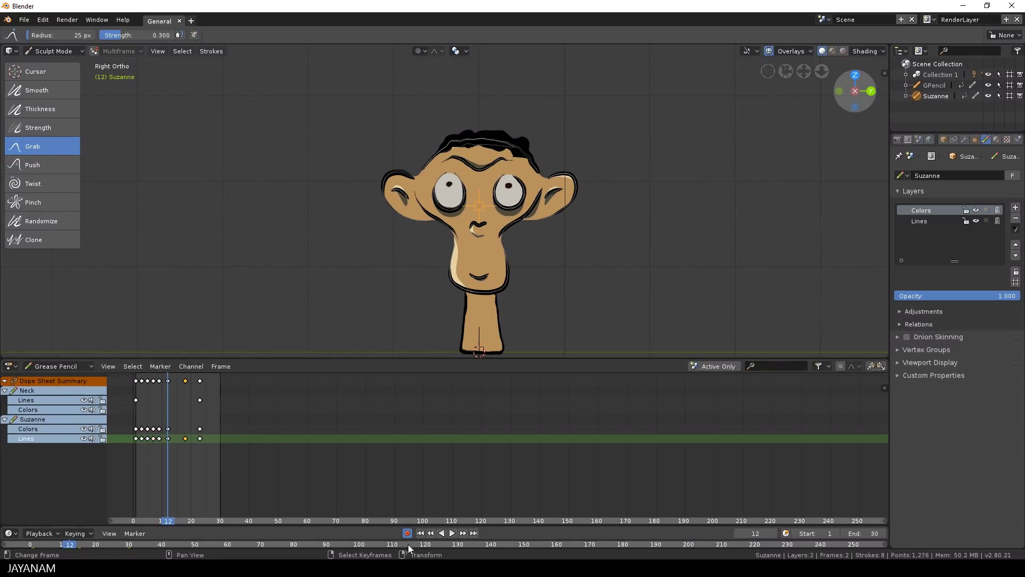
left_click(445, 534)
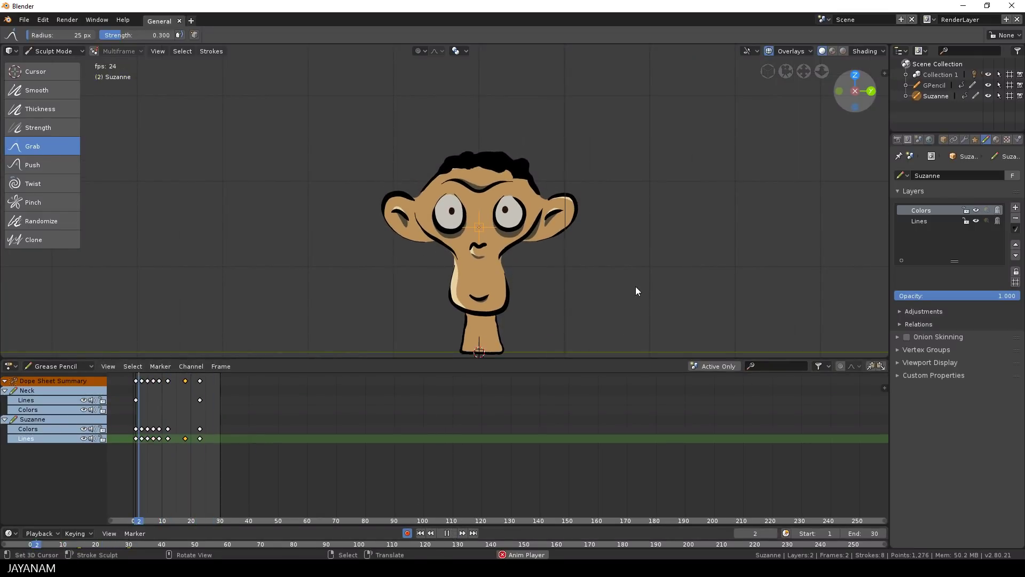